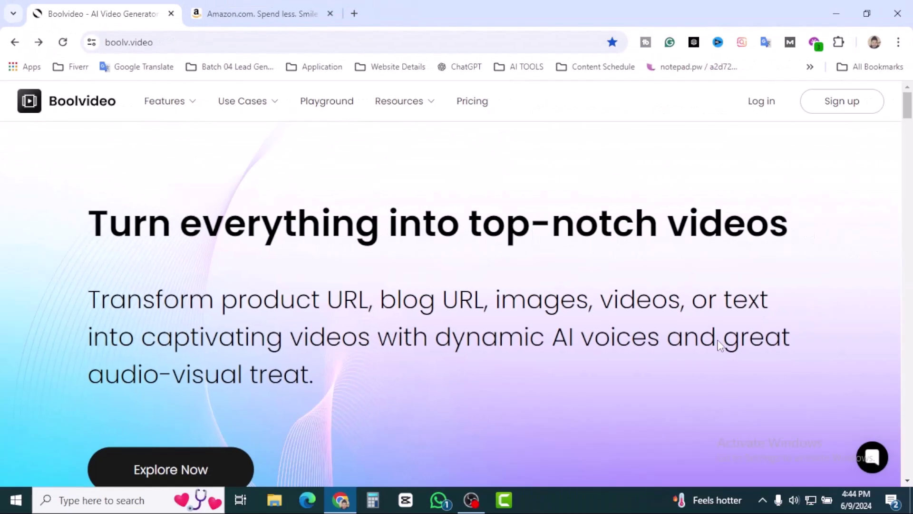
Scroll down the homepage to the feature list from Product to video through Script to video.
scroll(891, 293, "down", 5)
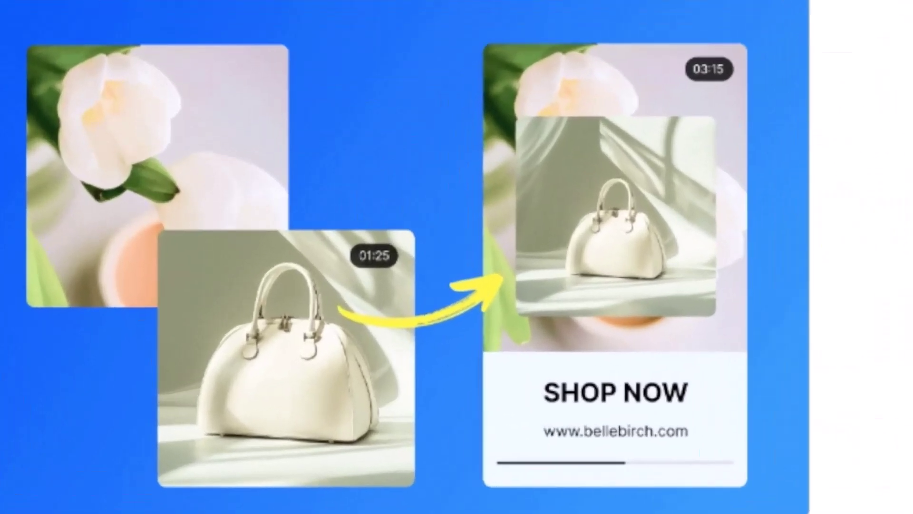
scroll(404, 257, "down", 5)
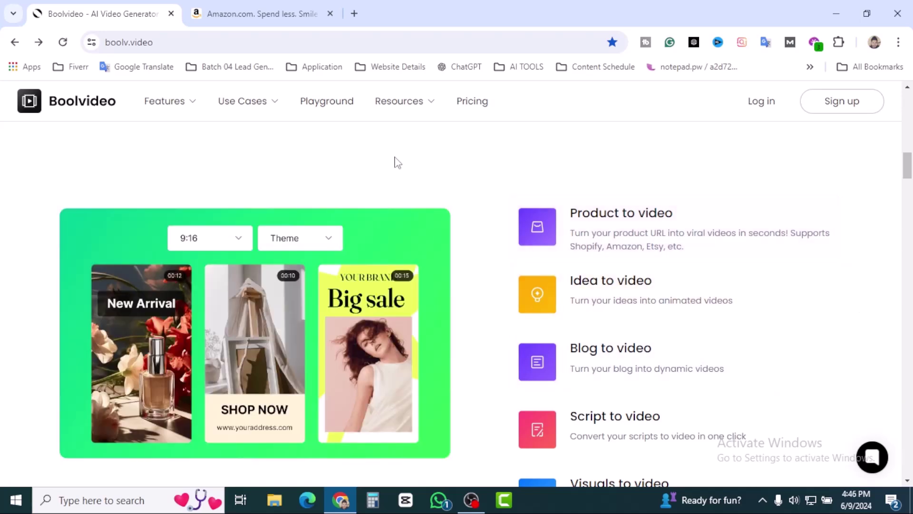
mouse_move(147, 116)
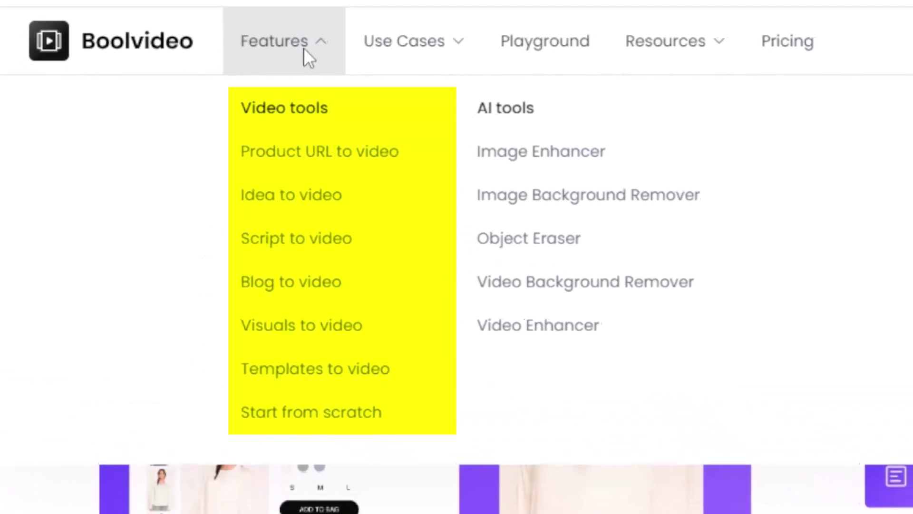
scroll(909, 263, "down", 2)
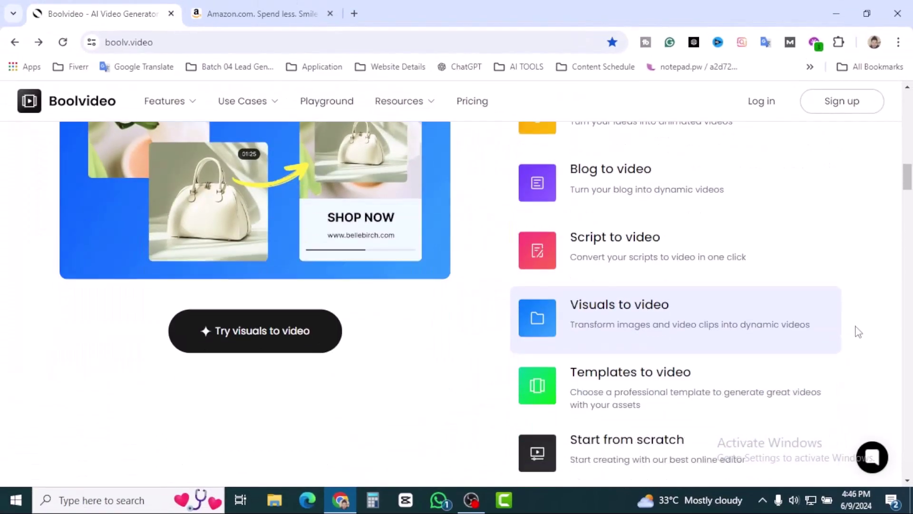
scroll(859, 331, "down", 3)
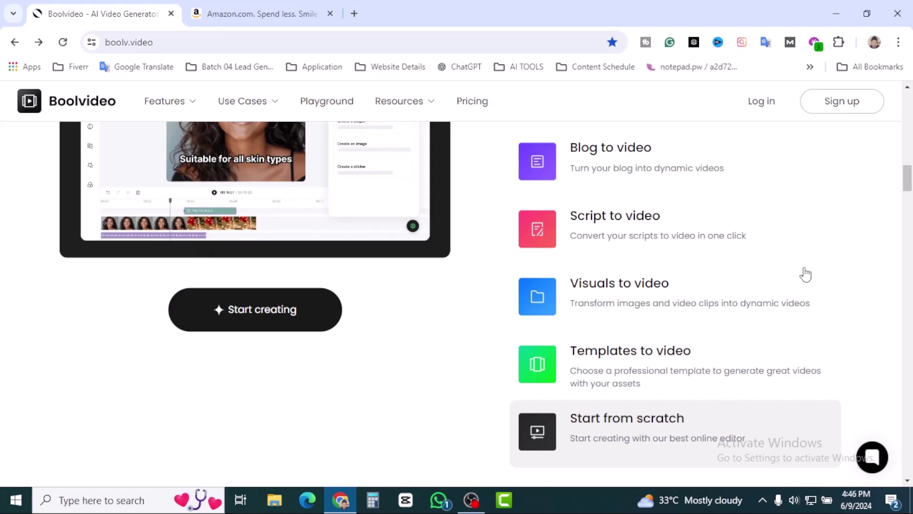
scroll(845, 270, "up", 3)
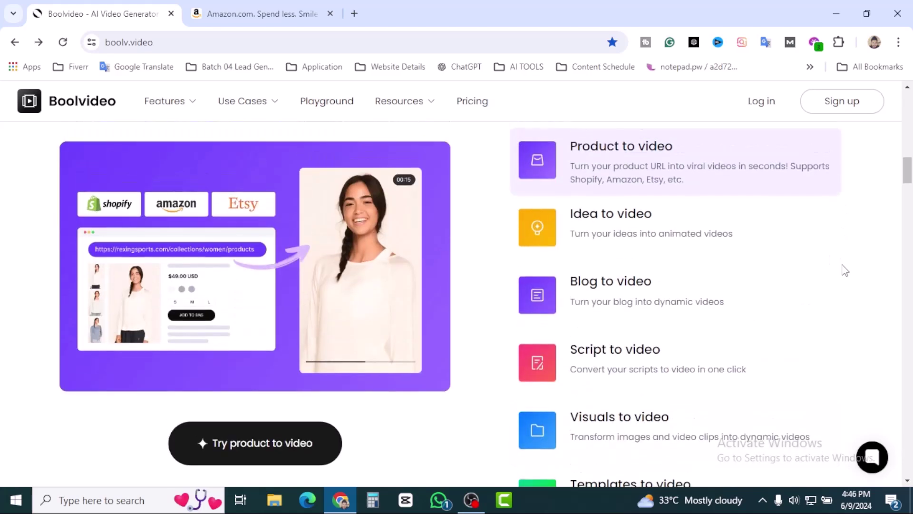
scroll(844, 269, "up", 3)
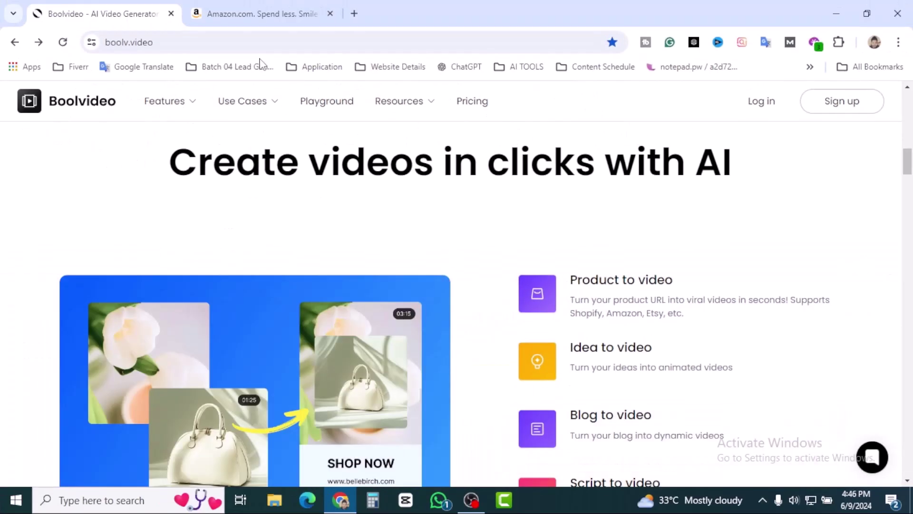
left_click(257, 13)
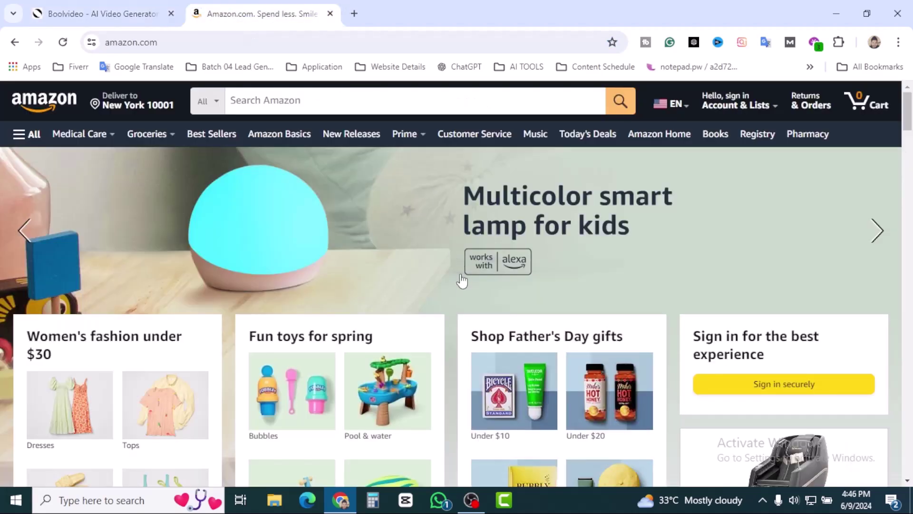
left_click(74, 6)
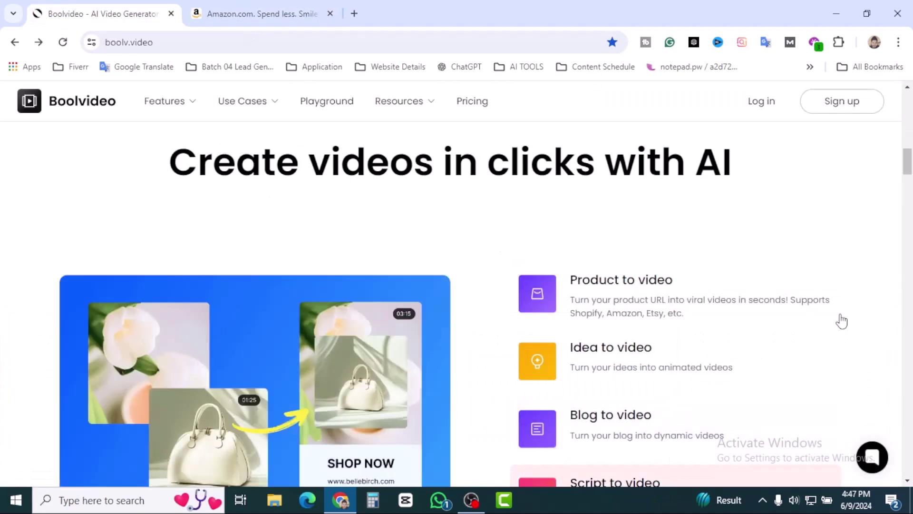
Browse the sample video gallery, past Potter's touch and One in a million, to 'So much love in the air'.
scroll(859, 253, "down", 10)
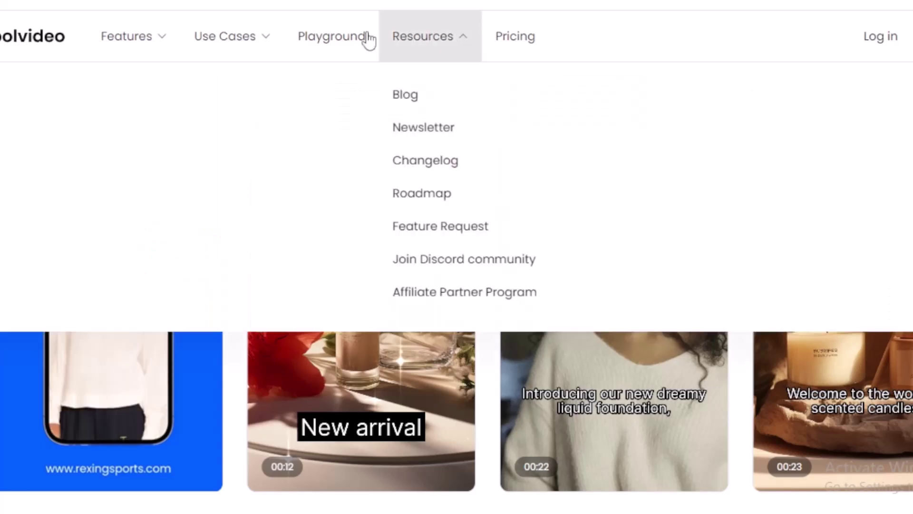
mouse_move(167, 248)
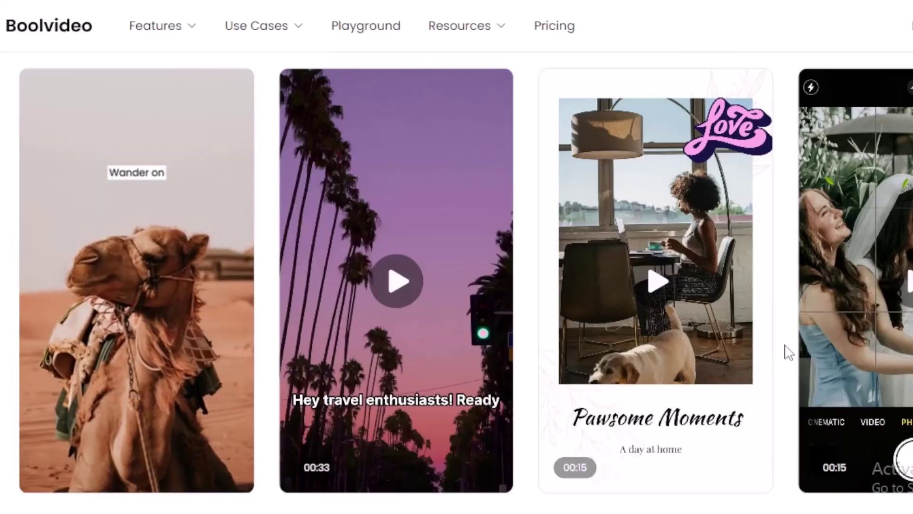
scroll(787, 350, "up", 2)
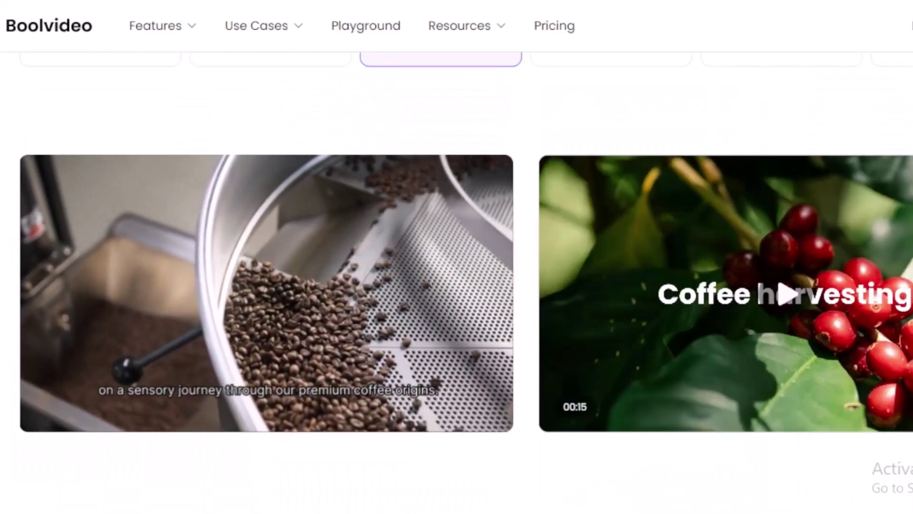
scroll(456, 281, "down", 2)
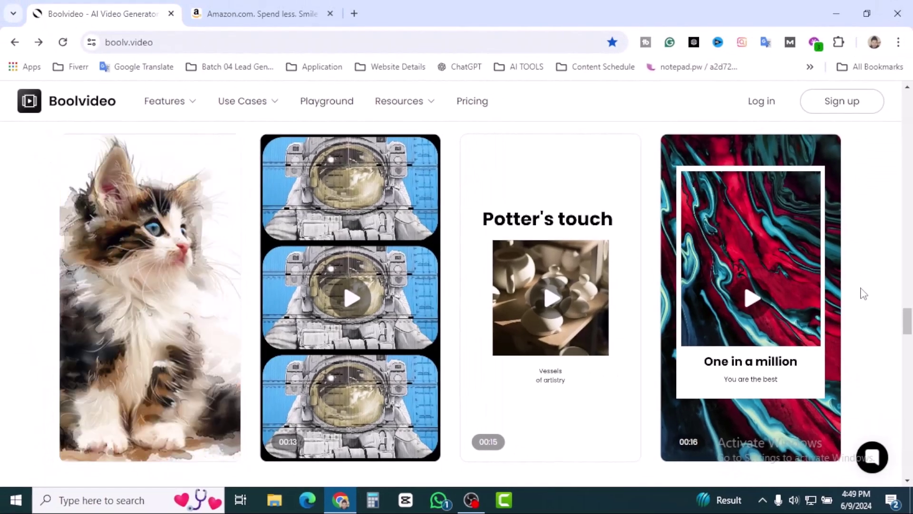
Sign up for a Boolvideo account using Continue with Google.
scroll(864, 294, "down", 5)
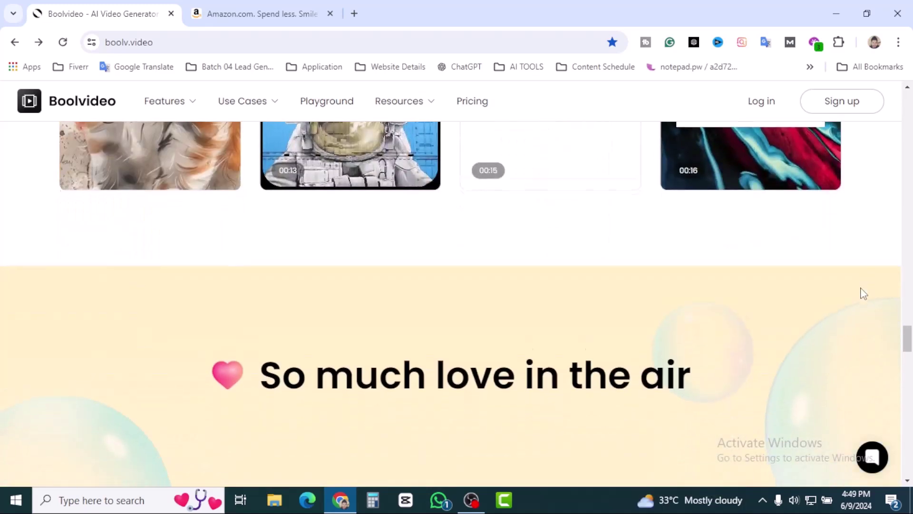
key("Home")
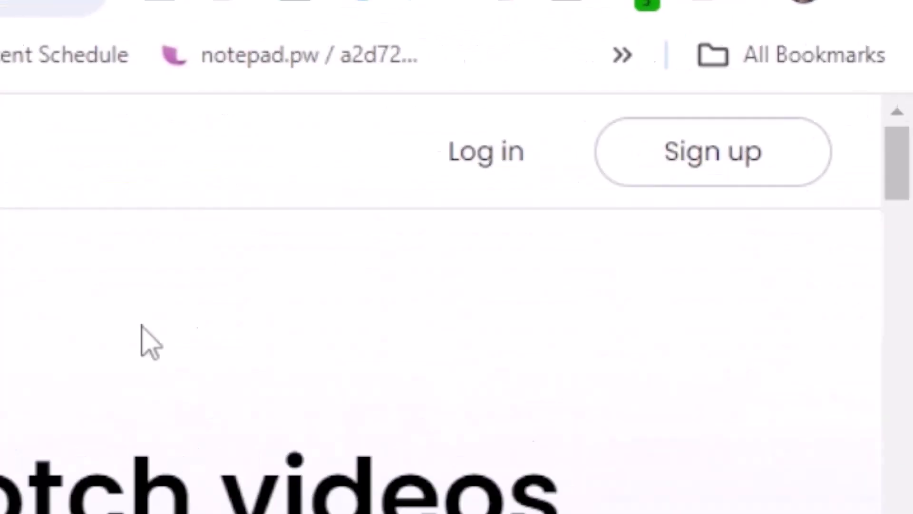
left_click(842, 101)
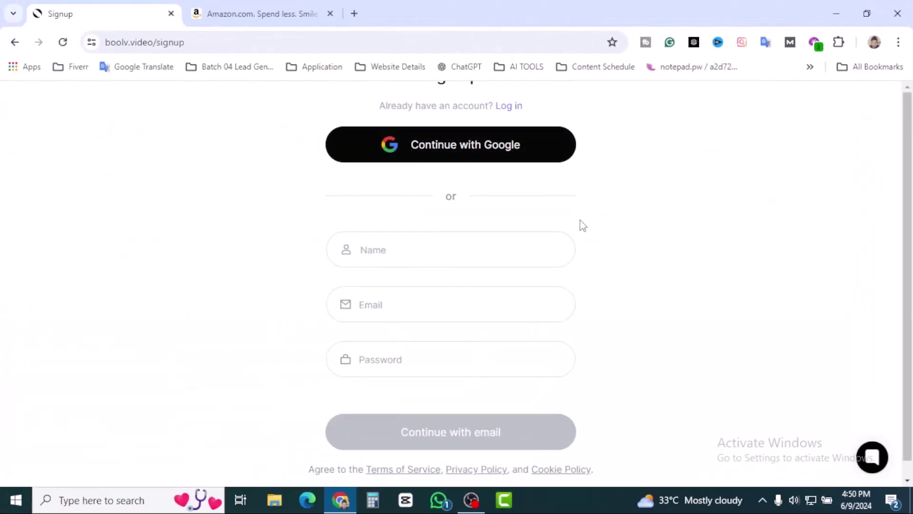
left_click(453, 361)
scroll(605, 302, "down", 1)
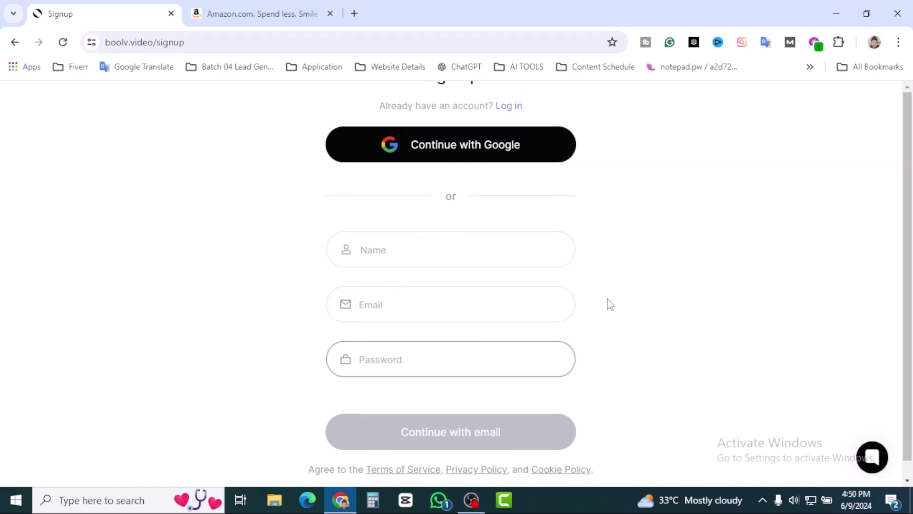
left_click(483, 149)
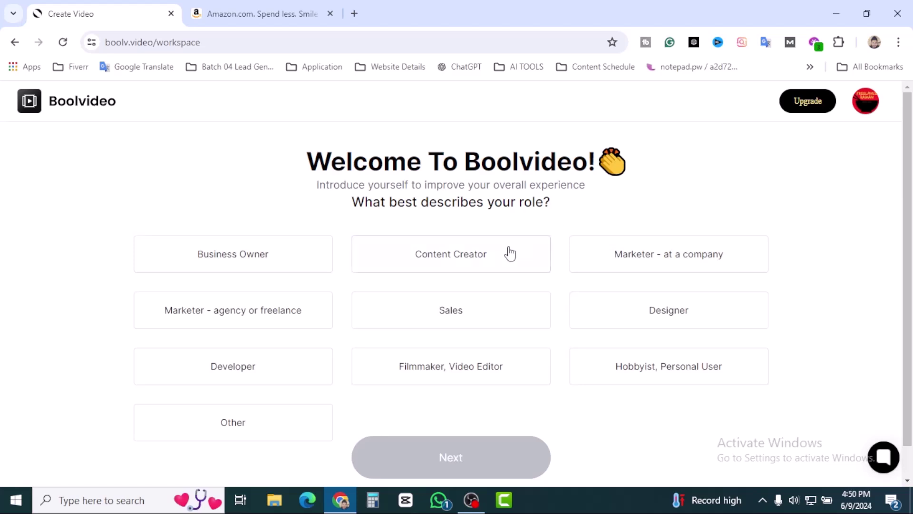
Answer the survey as a Content Creator in Training, Education with company size 2 - 10.
left_click(478, 261)
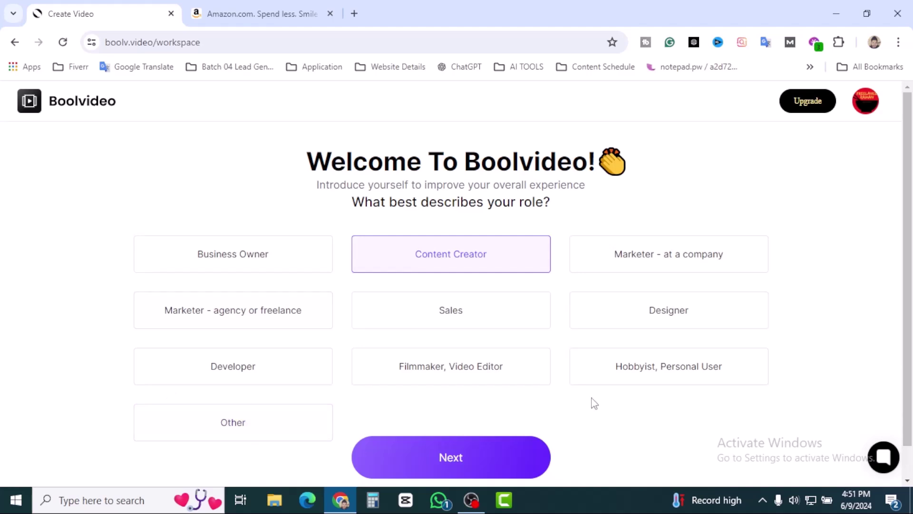
left_click(547, 451)
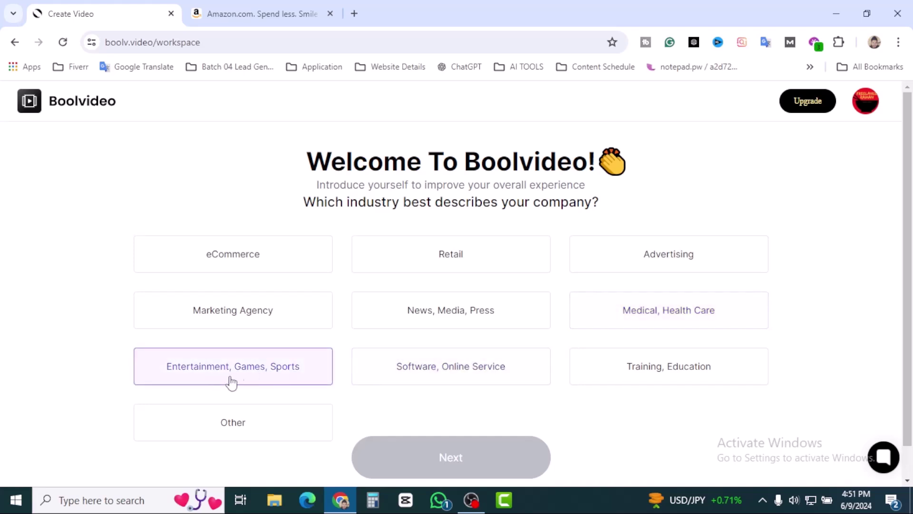
left_click(665, 376)
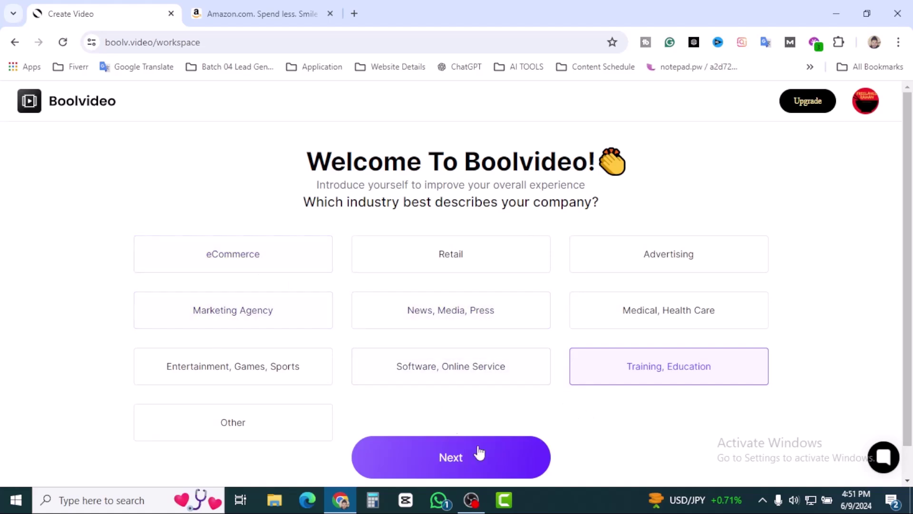
left_click(526, 457)
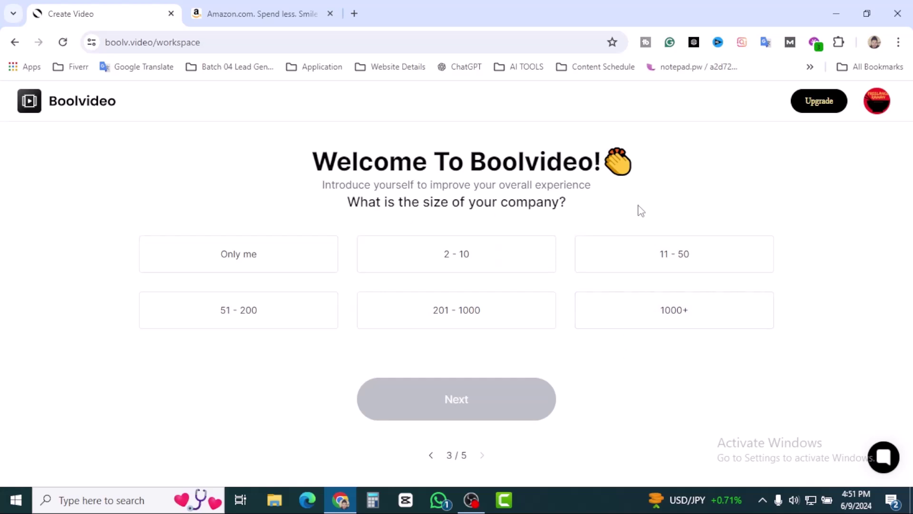
left_click(473, 259)
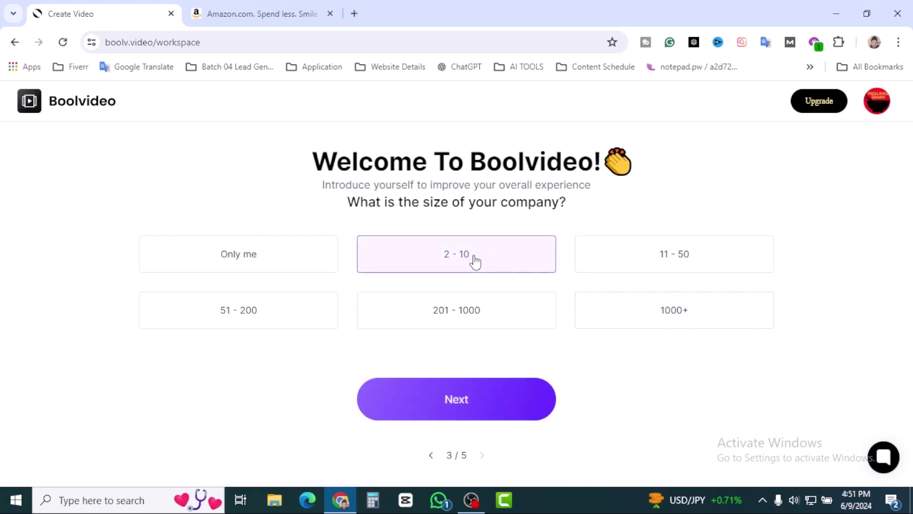
left_click(511, 400)
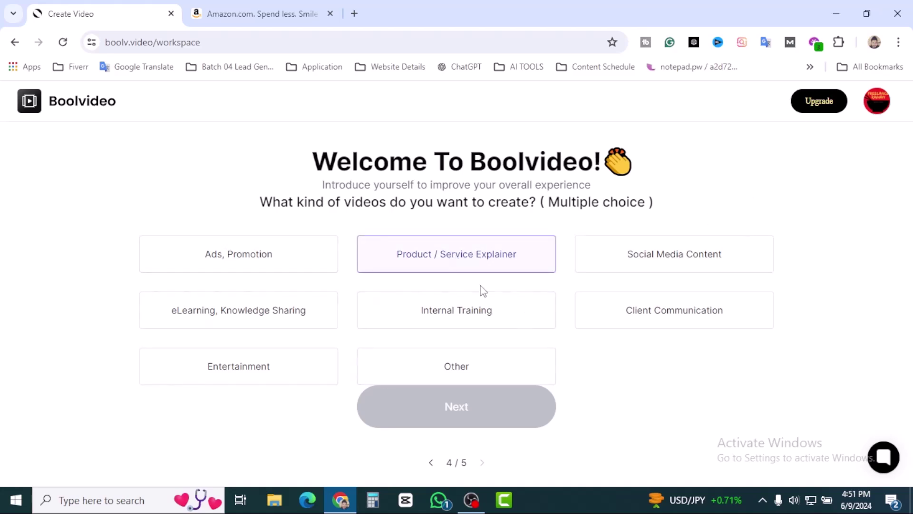
Choose eLearning, Social Media Content and Product / Service Explainer video types, then submit.
left_click(262, 320)
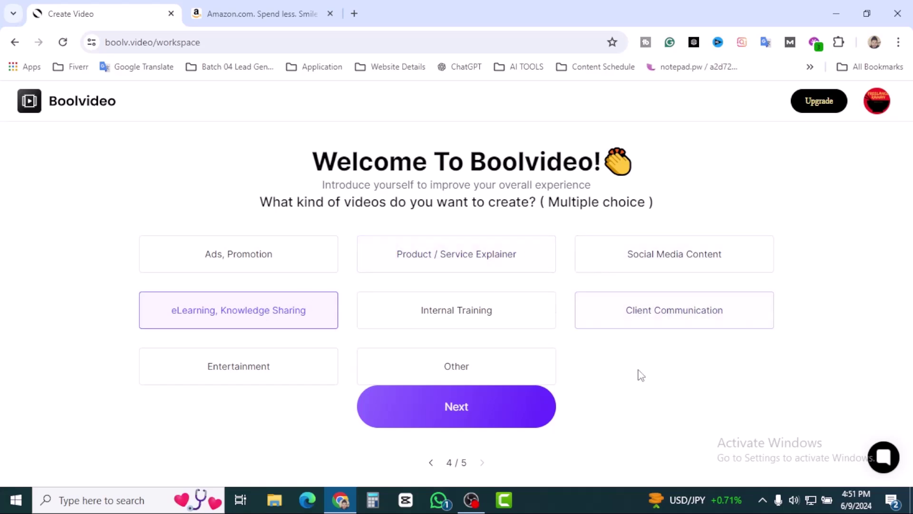
left_click(670, 251)
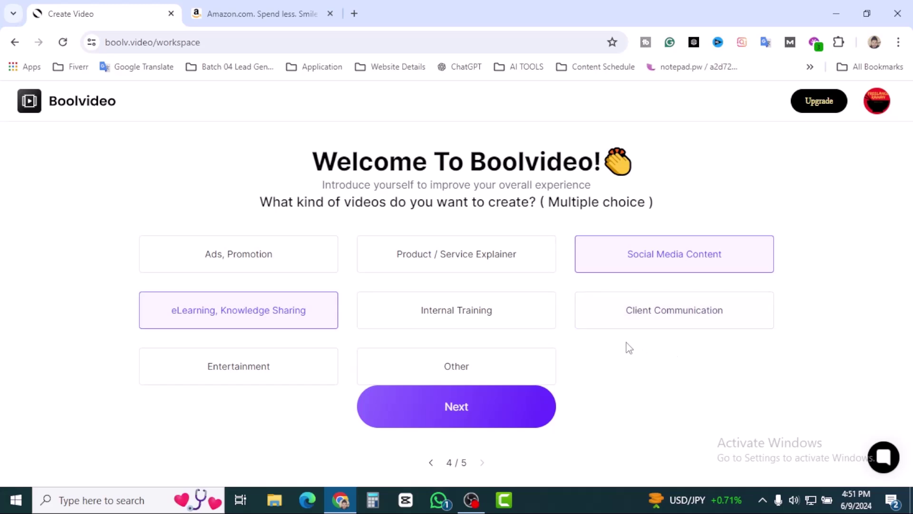
left_click(510, 267)
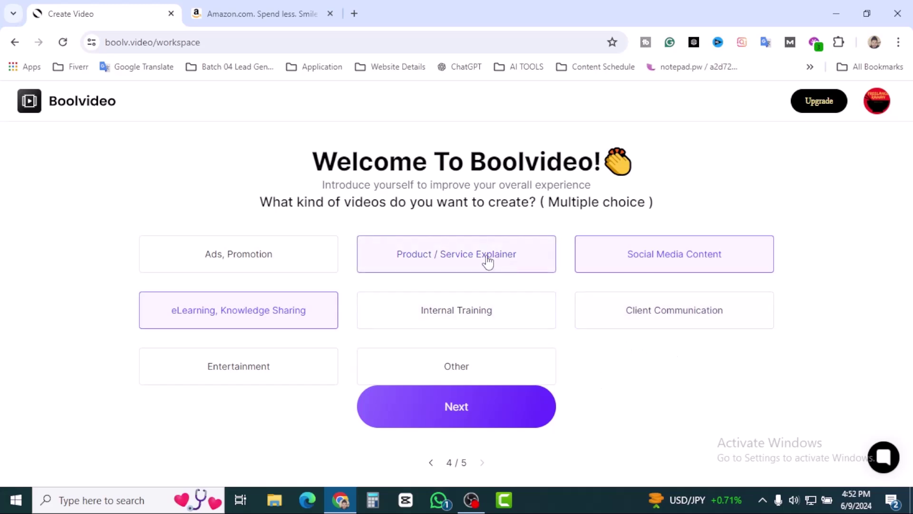
left_click(530, 420)
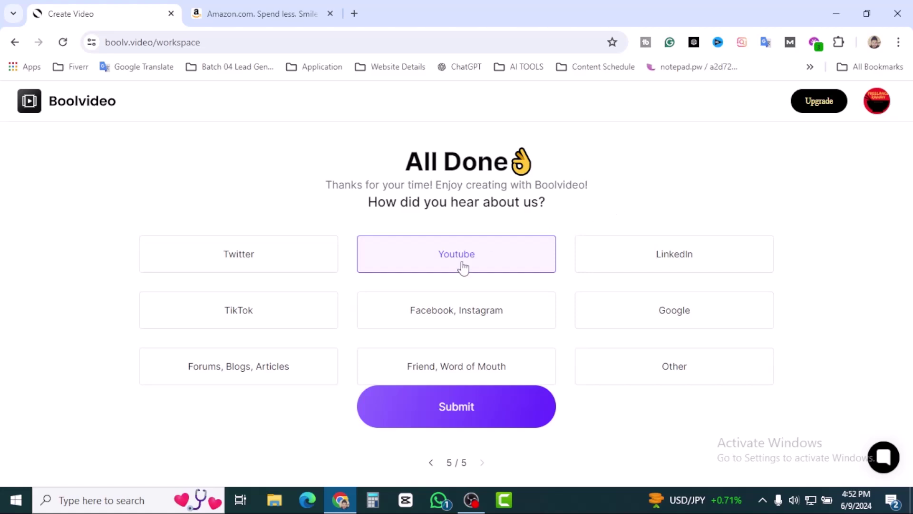
left_click(531, 421)
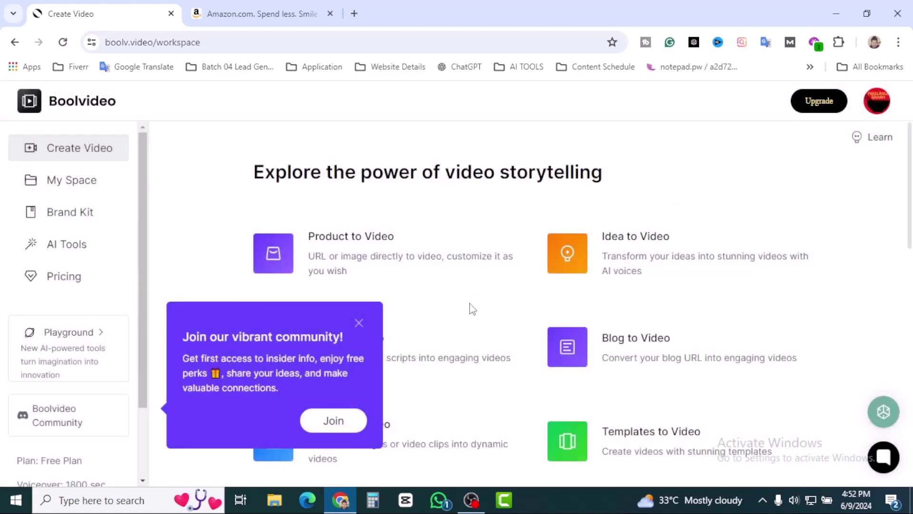
Close the Join community popup and start a new Product to Video project.
left_click(359, 323)
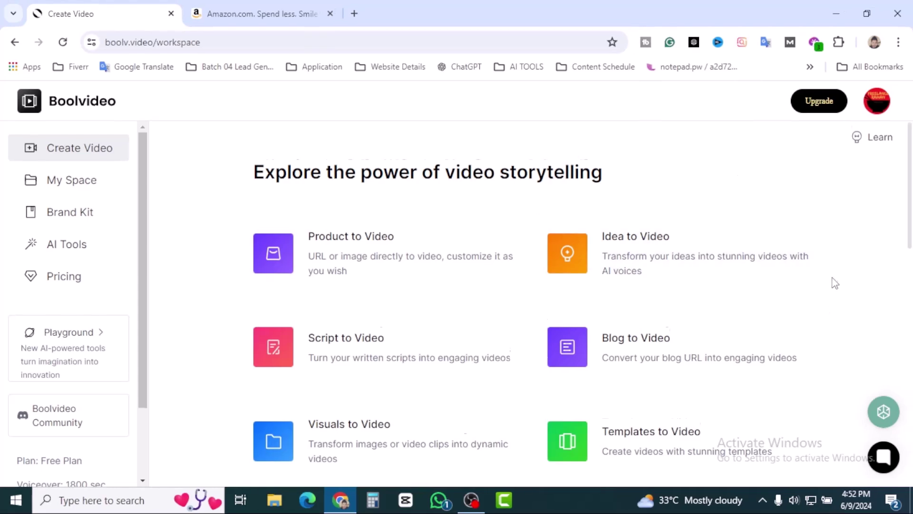
scroll(846, 284, "down", 8)
scroll(828, 257, "up", 8)
scroll(245, 343, "down", 1)
scroll(246, 342, "up", 1)
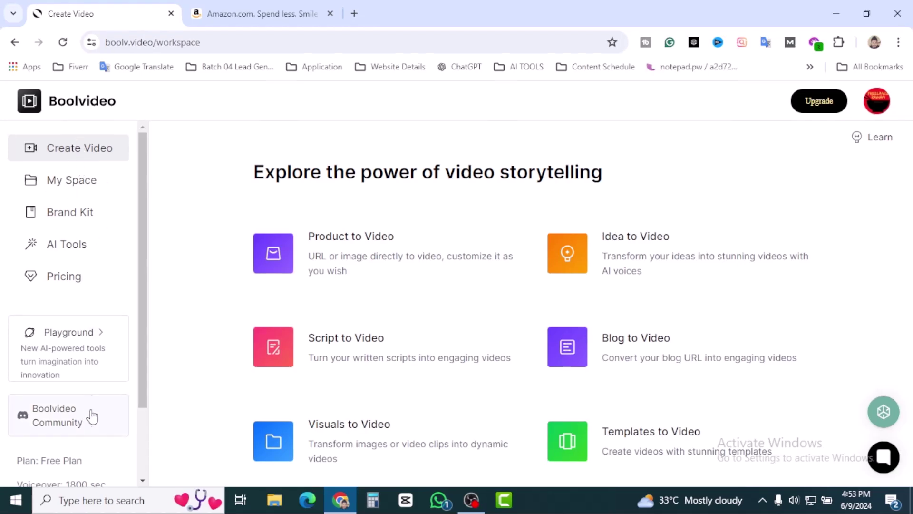
scroll(102, 379, "down", 3)
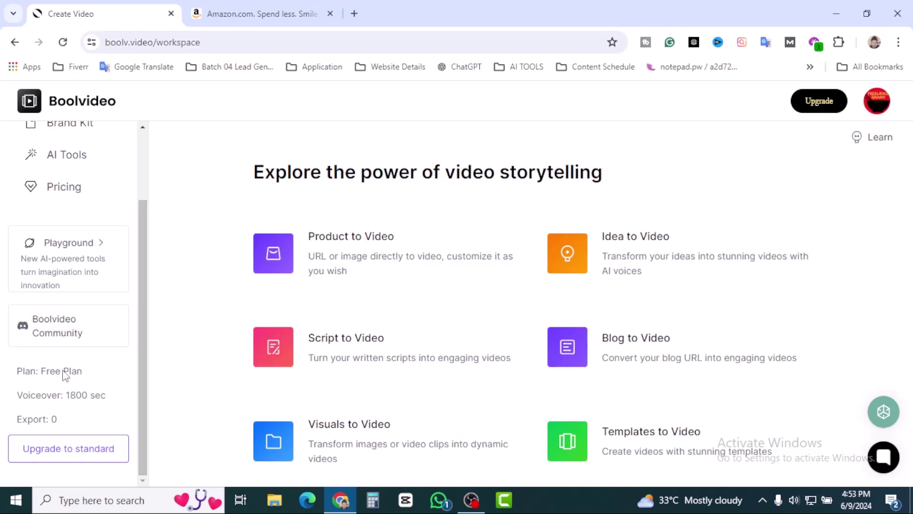
key("alt+Left")
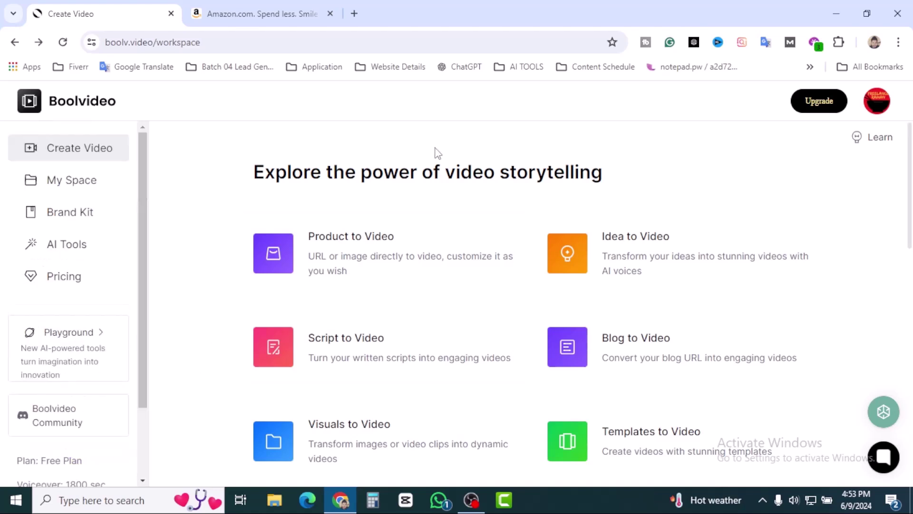
left_click(377, 247)
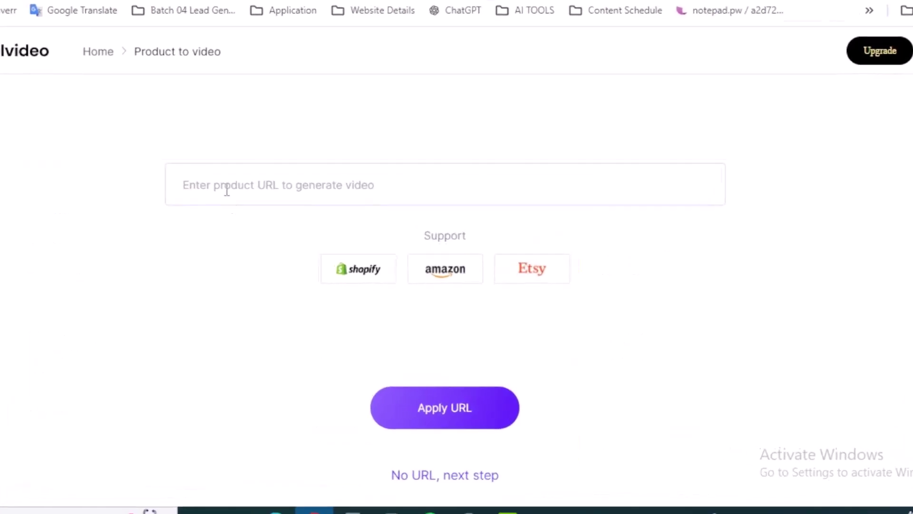
left_click(366, 193)
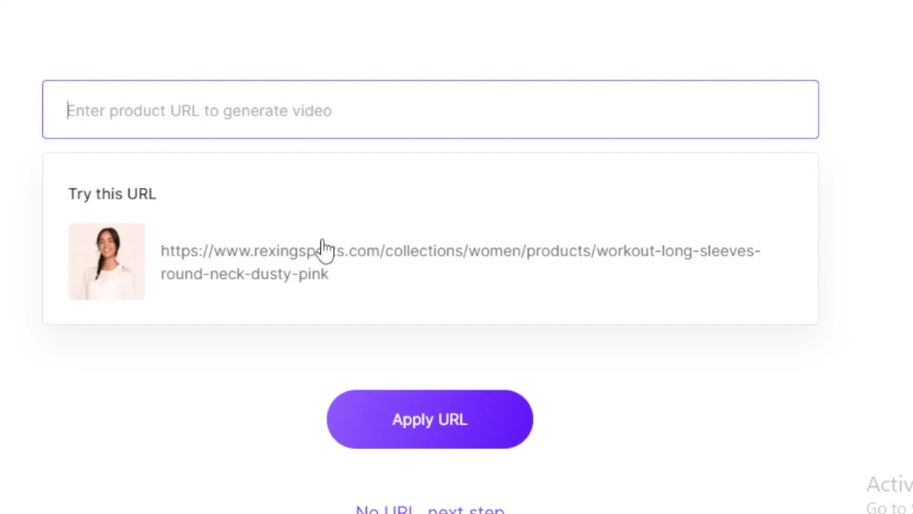
left_click(35, 232)
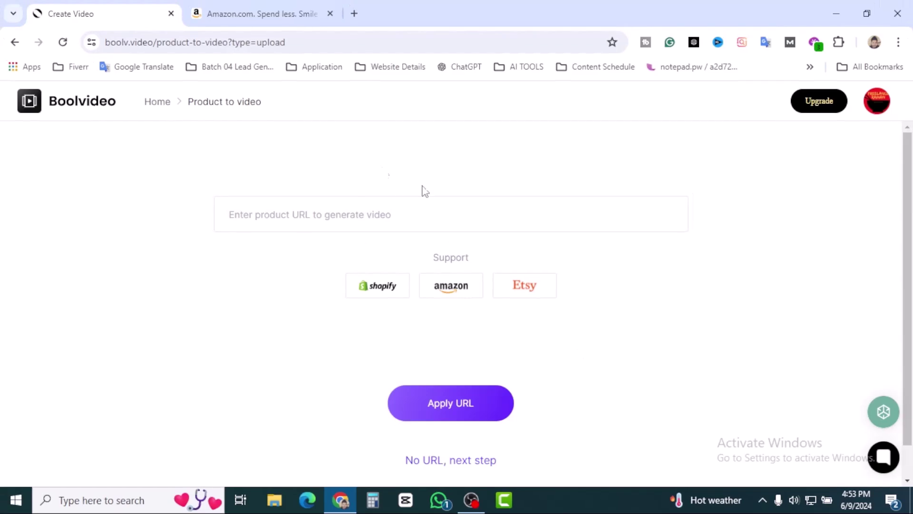
Switch to Amazon and open the Shop all Father's Day gifts page.
left_click(265, 7)
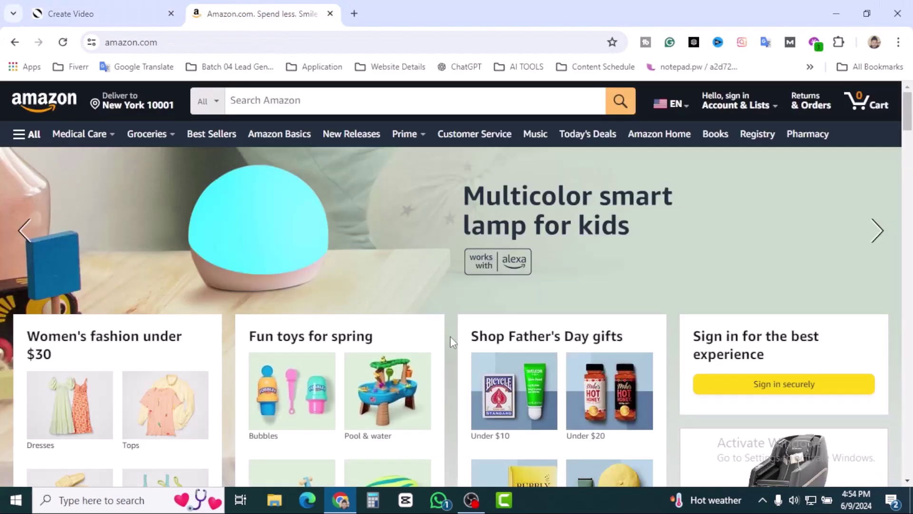
scroll(450, 336, "down", 4)
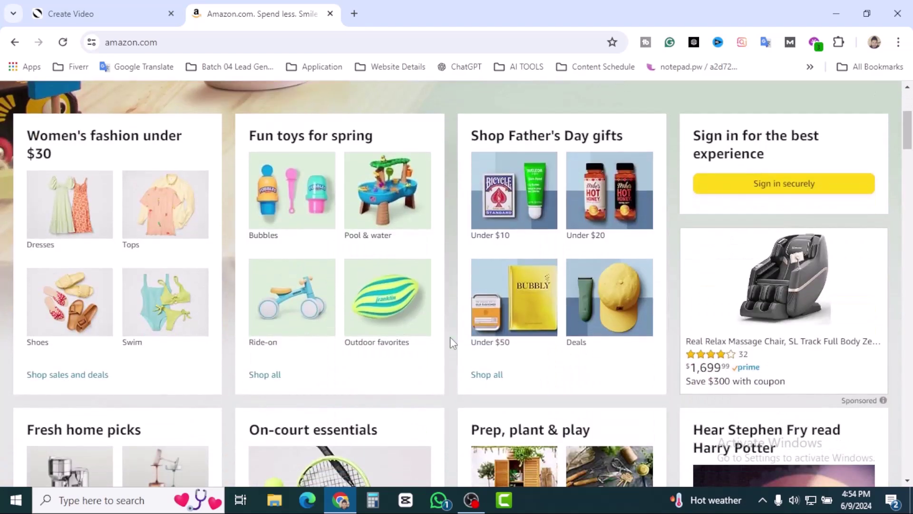
scroll(451, 339, "down", 3)
scroll(450, 336, "up", 7)
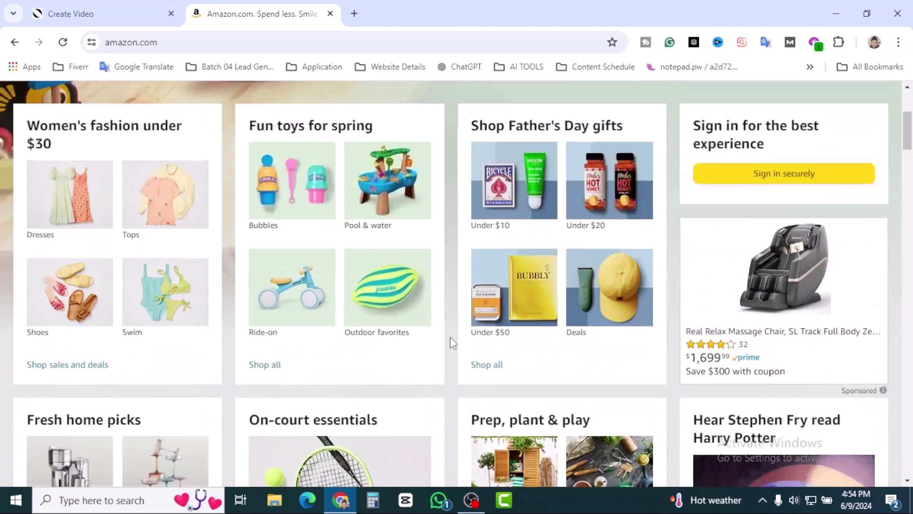
scroll(222, 332, "down", 1)
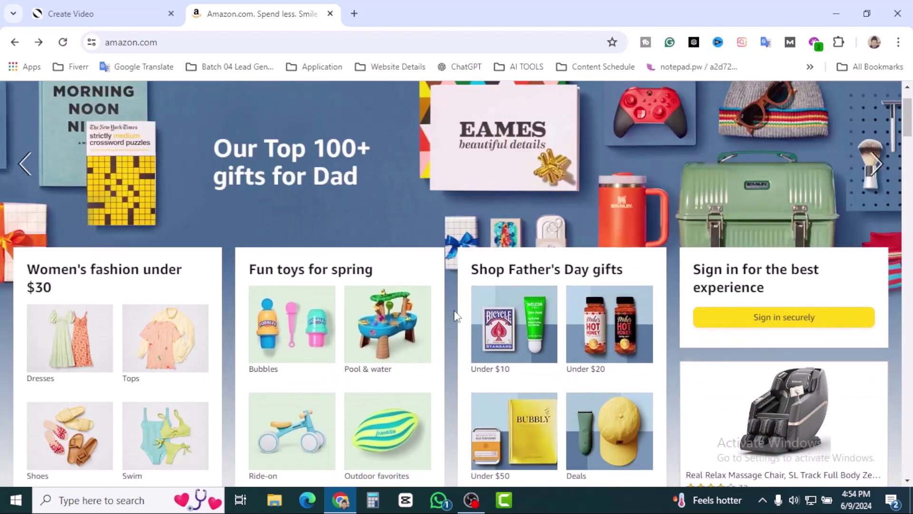
scroll(659, 270, "down", 1)
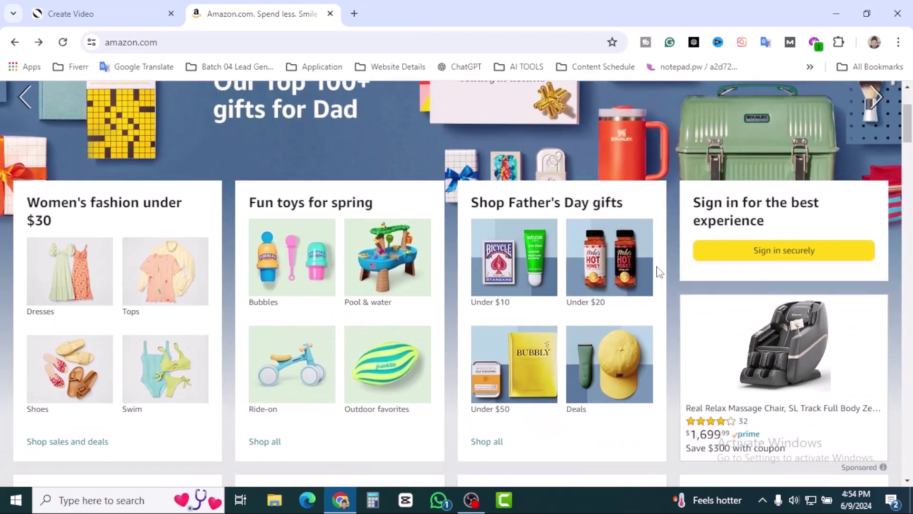
left_click(487, 442)
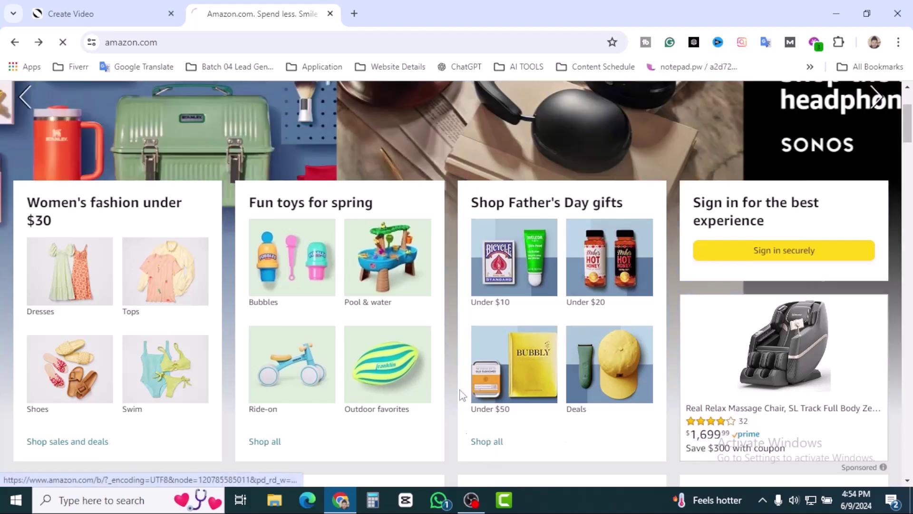
Open the Our Top 100+ gifts collection showing the Stanley Quencher H2.0.
scroll(436, 377, "down", 5)
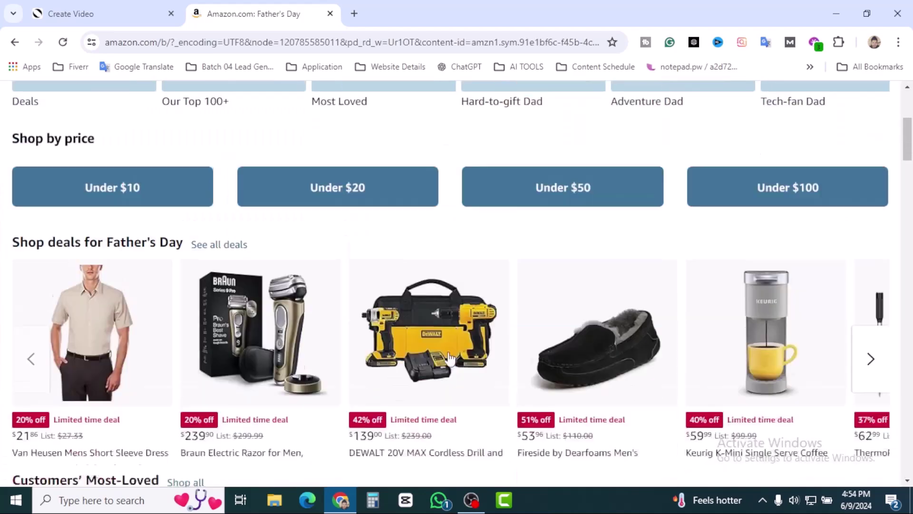
scroll(445, 328, "up", 6)
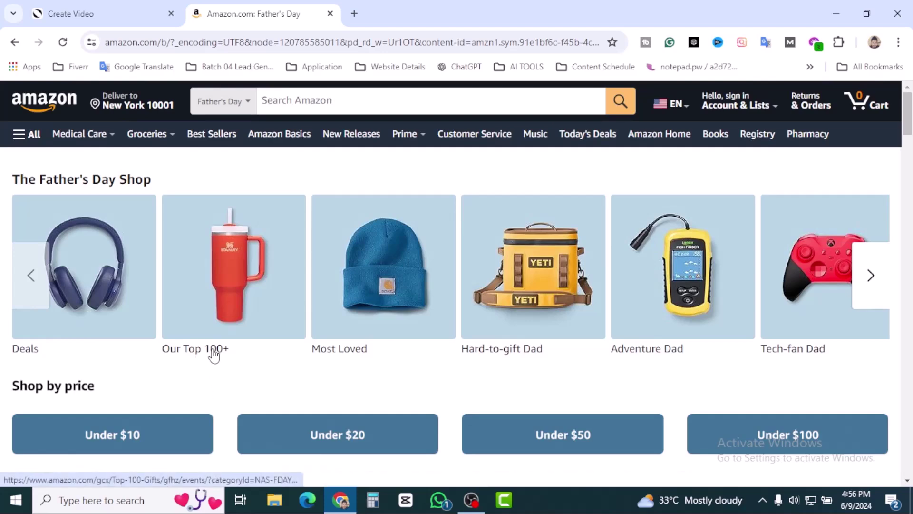
left_click(213, 354)
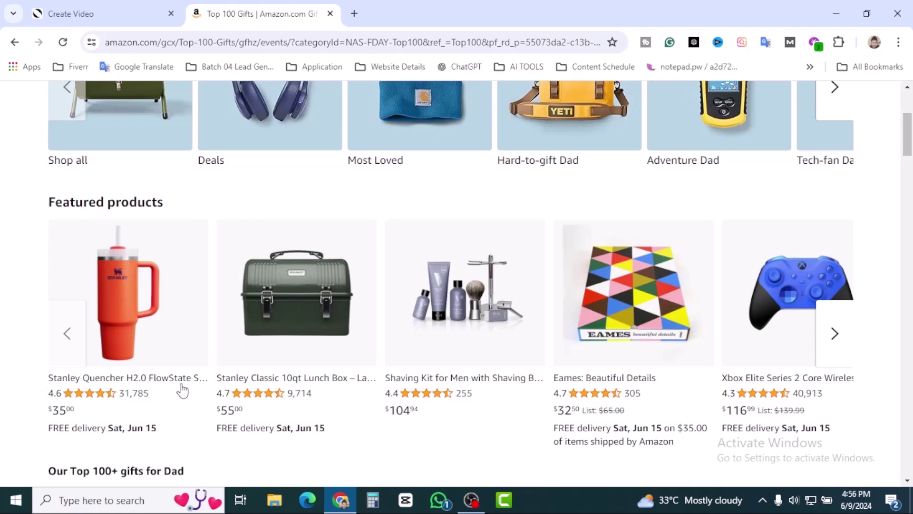
Open the Stanley Quencher H2.0 FlowState listing, copy its URL, and return to Boolvideo.
left_click(166, 386)
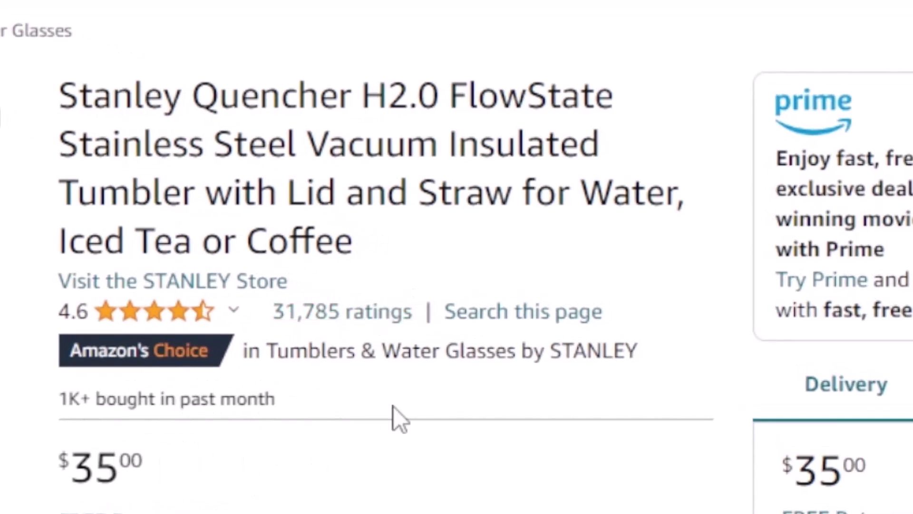
scroll(512, 436, "down", 3)
scroll(526, 390, "down", 2)
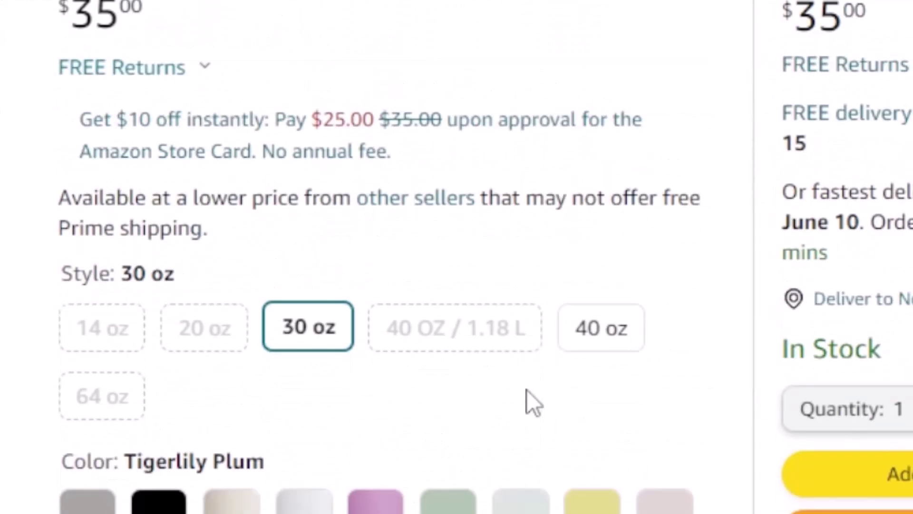
scroll(526, 392, "down", 3)
scroll(552, 376, "up", 10)
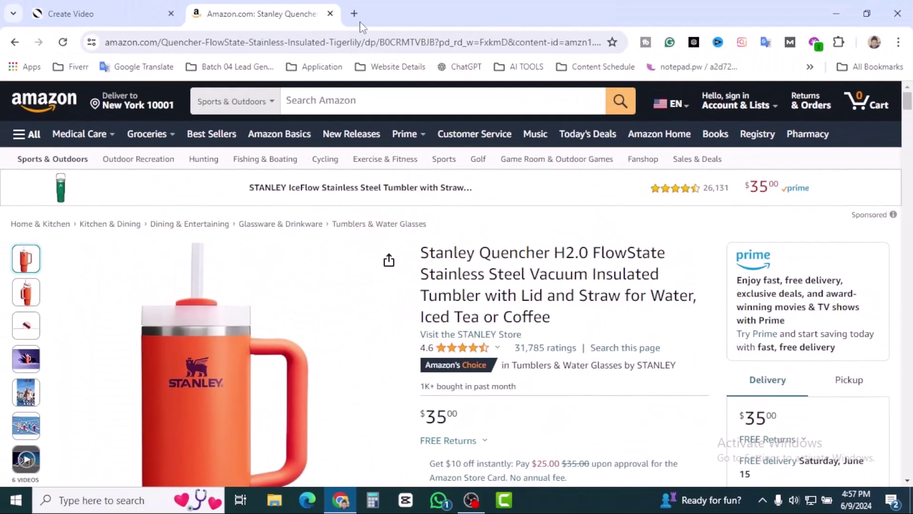
left_click(385, 38)
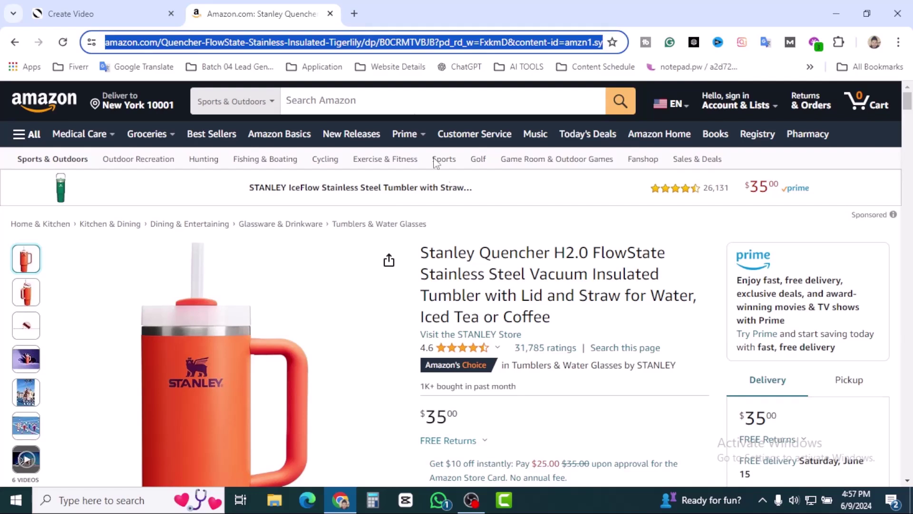
left_click(71, 14)
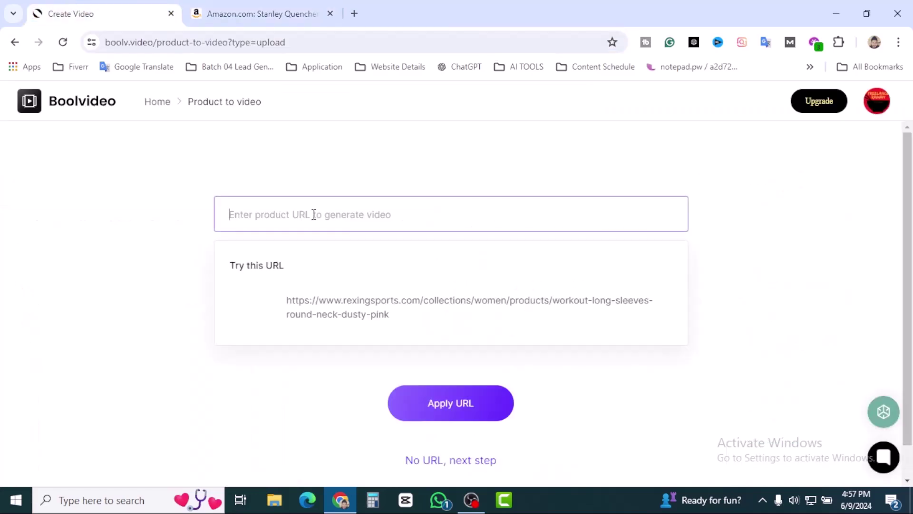
key("ctrl+v")
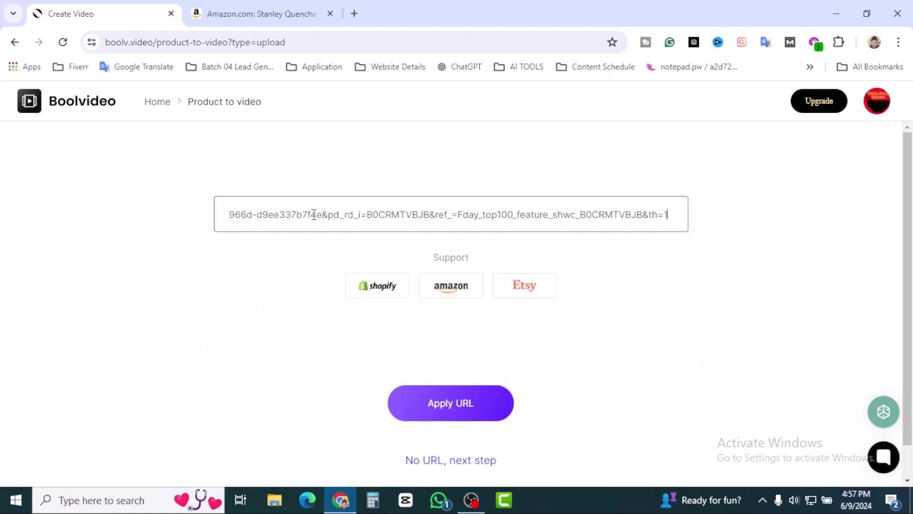
left_click(502, 407)
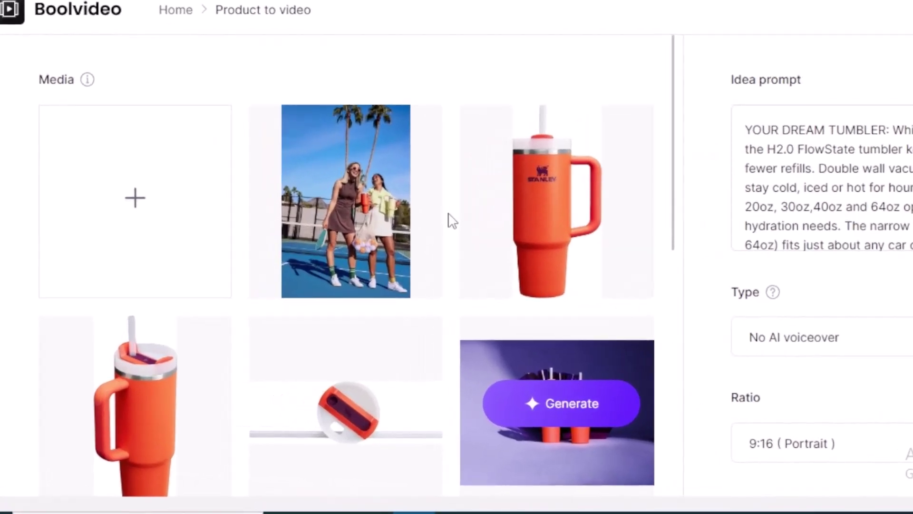
scroll(452, 221, "down", 10)
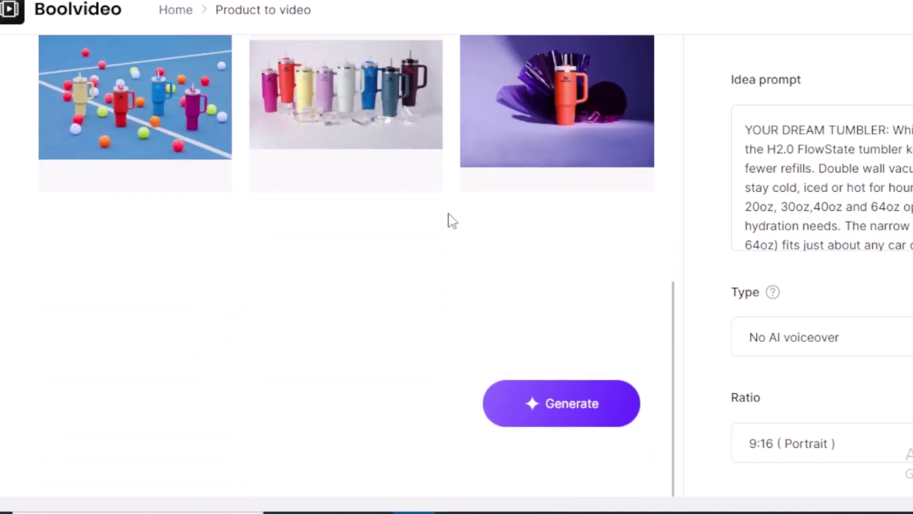
scroll(449, 218, "up", 10)
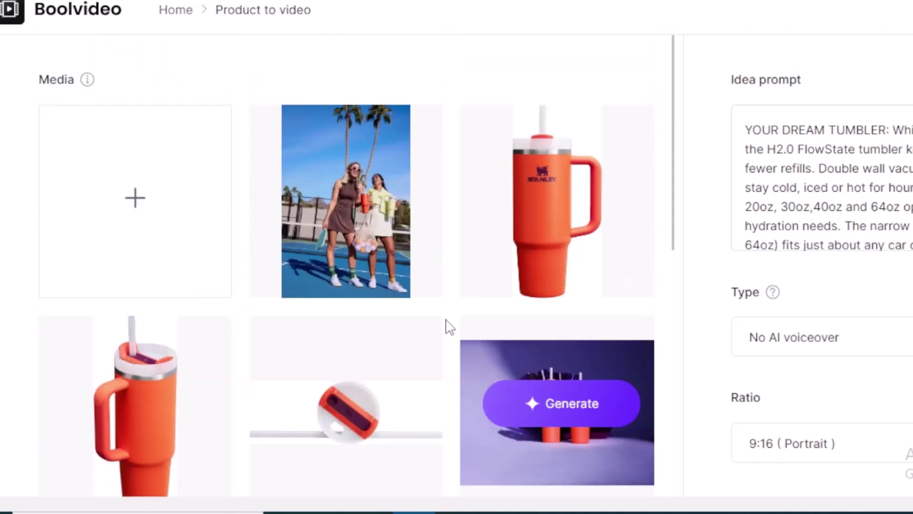
scroll(452, 323, "down", 5)
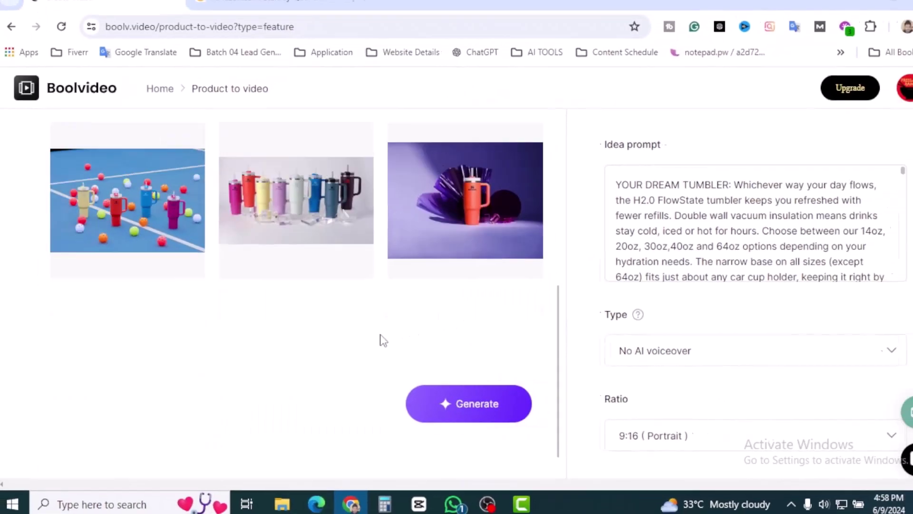
scroll(381, 341, "up", 5)
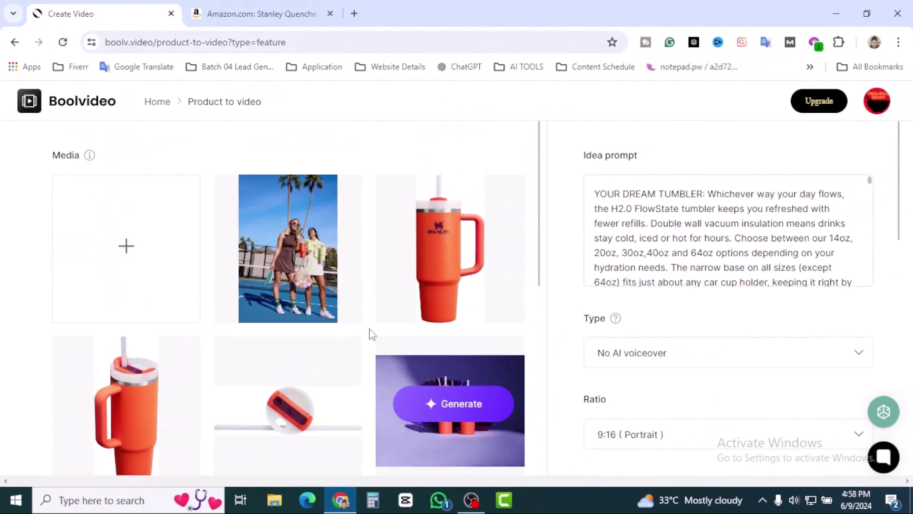
left_click(260, 7)
left_click(210, 288)
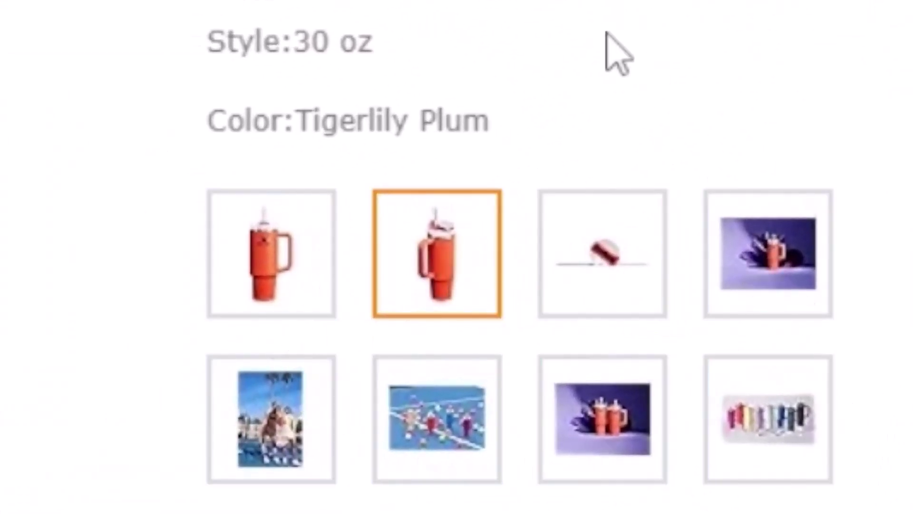
left_click(589, 268)
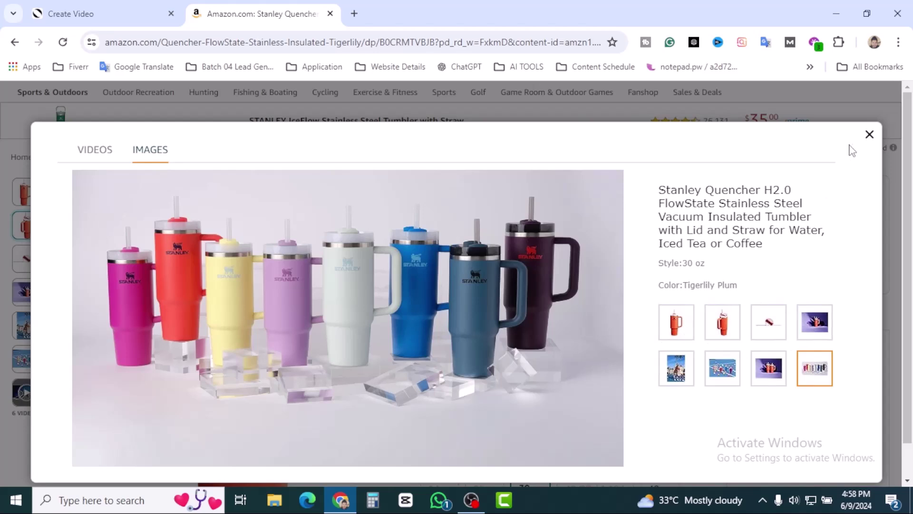
left_click(869, 135)
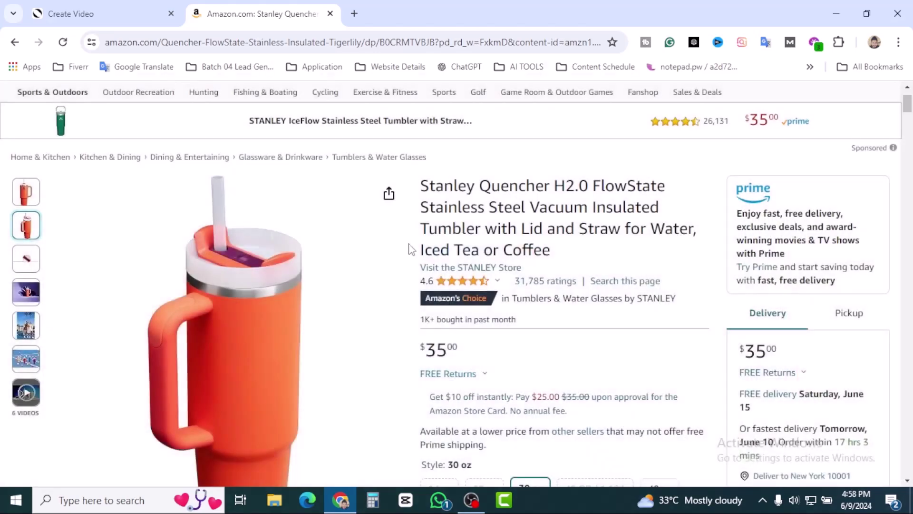
left_click(153, 9)
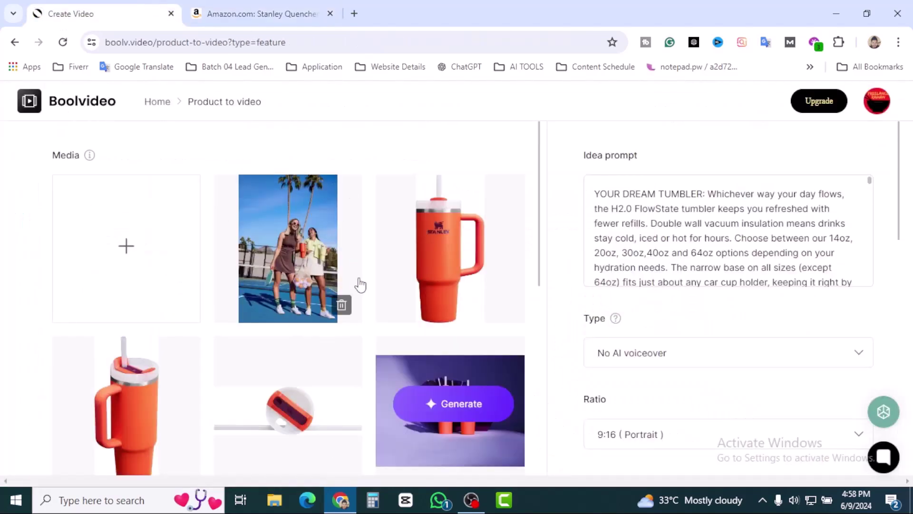
Scroll through the imported tumbler media and Idea prompt to review the video settings.
scroll(368, 343, "down", 1)
scroll(367, 342, "down", 8)
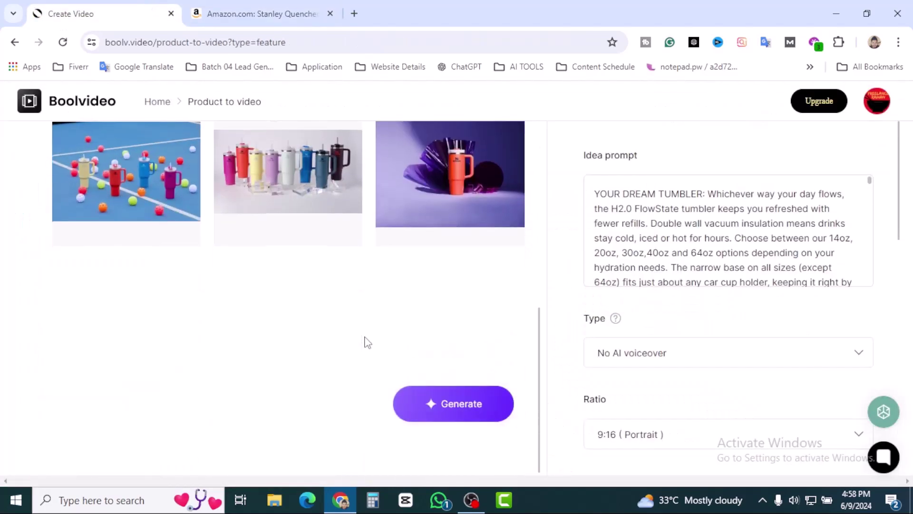
scroll(367, 343, "up", 10)
scroll(367, 343, "down", 5)
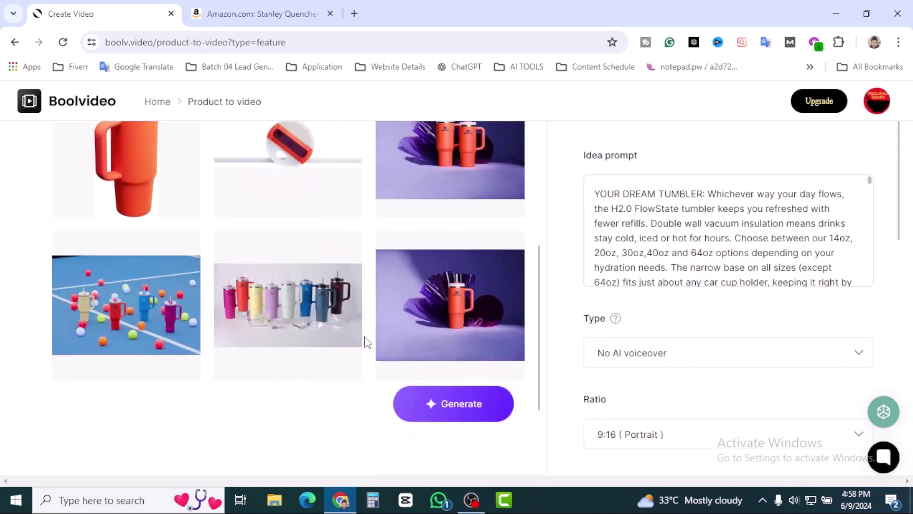
scroll(366, 342, "up", 5)
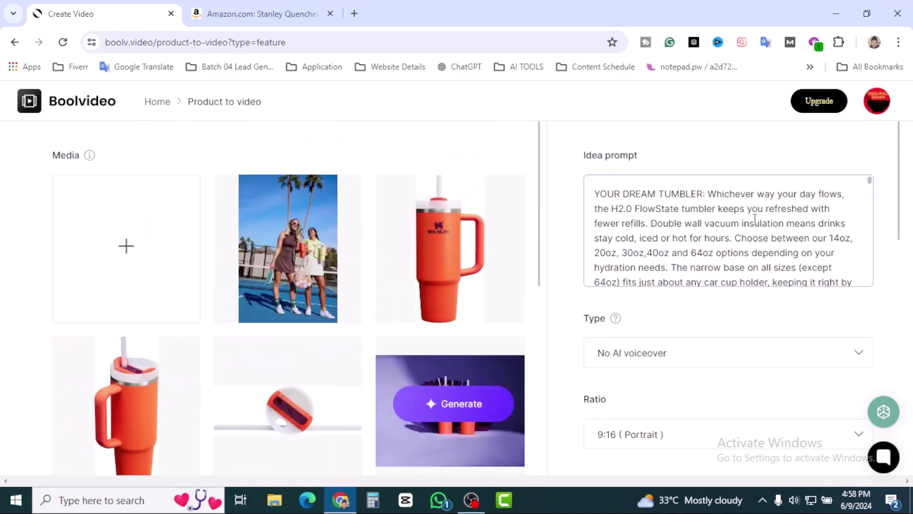
scroll(755, 218, "down", 10)
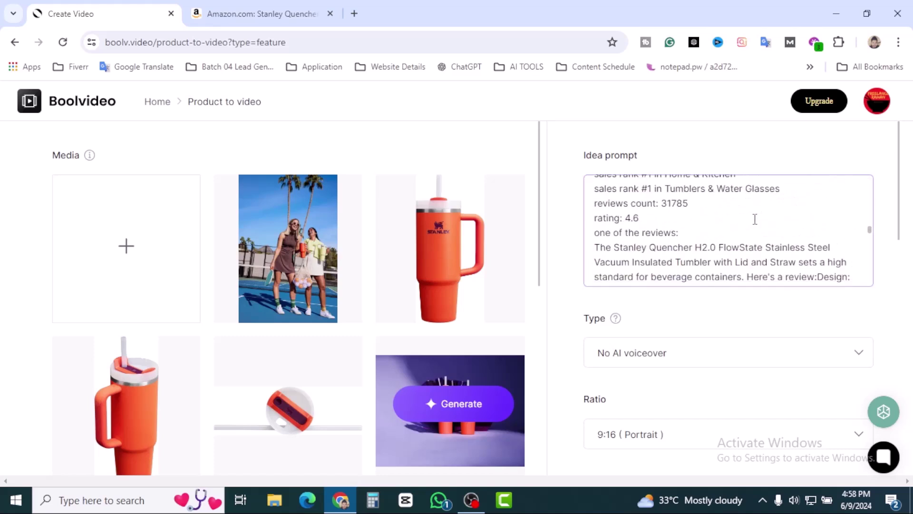
scroll(755, 218, "down", 10)
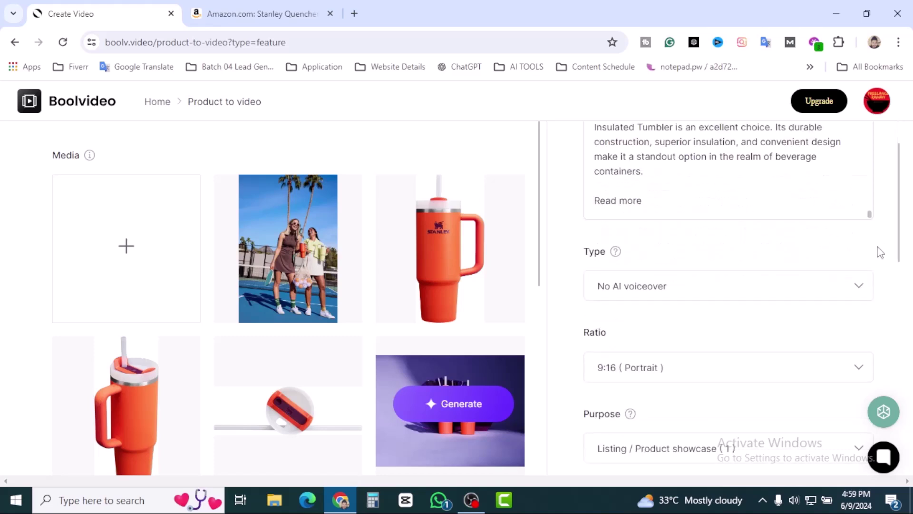
scroll(880, 252, "down", 3)
scroll(699, 198, "up", 2)
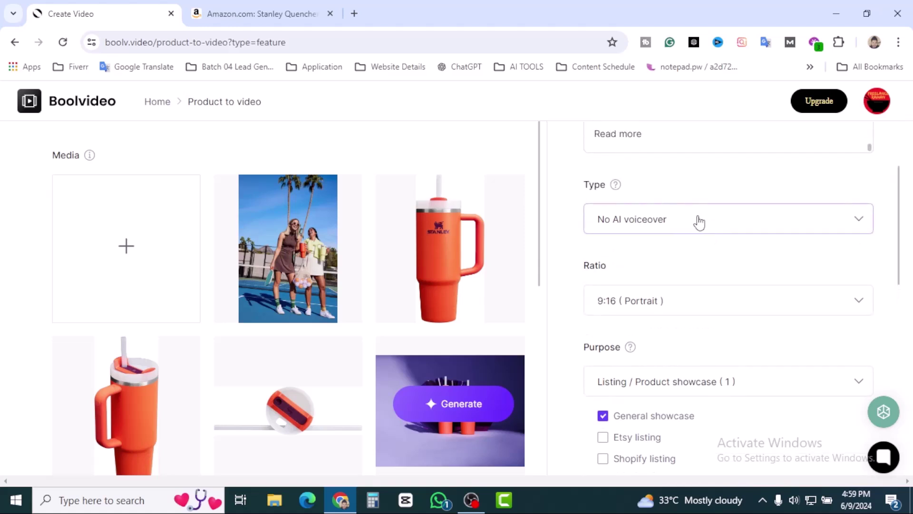
Set Type to With AI voiceover and keep the 9:16 (Portrait) ratio.
left_click(767, 223)
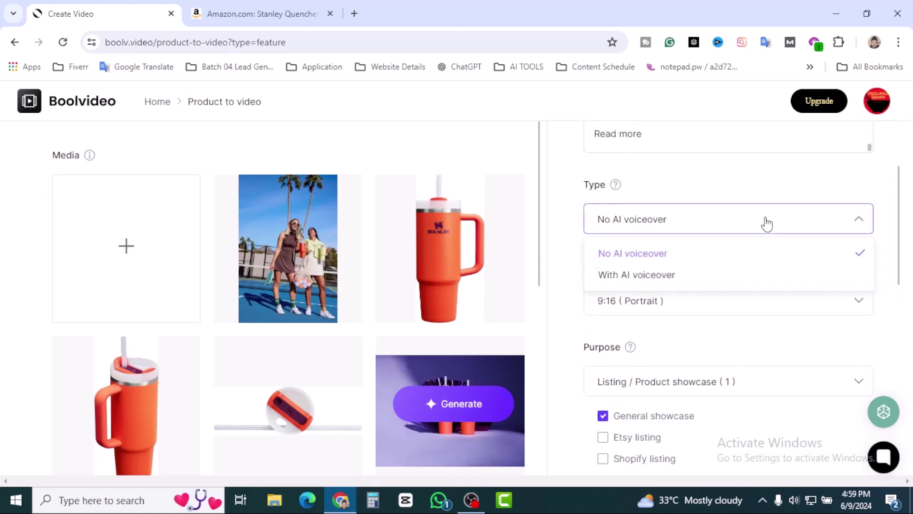
left_click(661, 274)
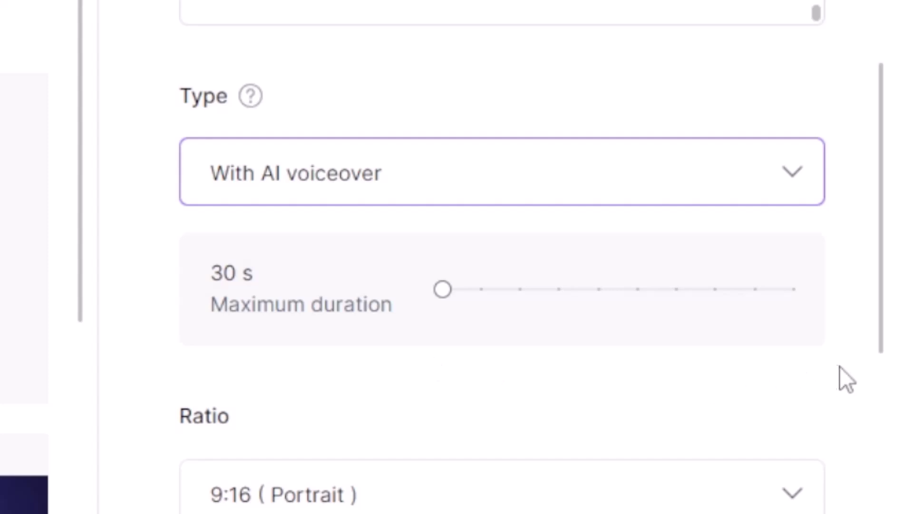
scroll(846, 378, "down", 3)
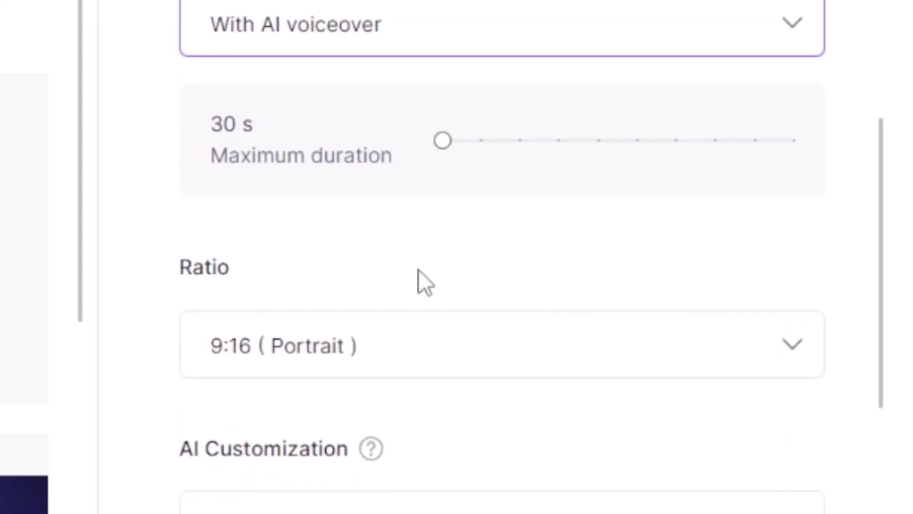
left_click(329, 369)
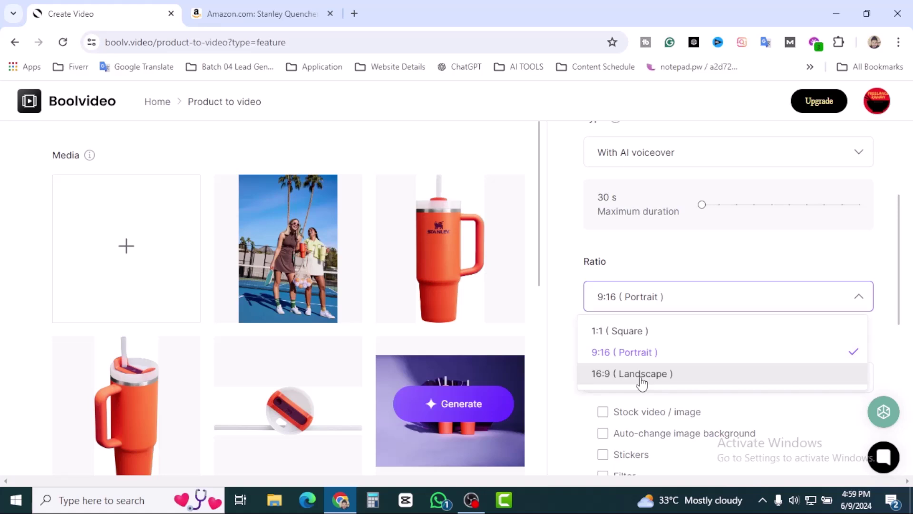
left_click(631, 355)
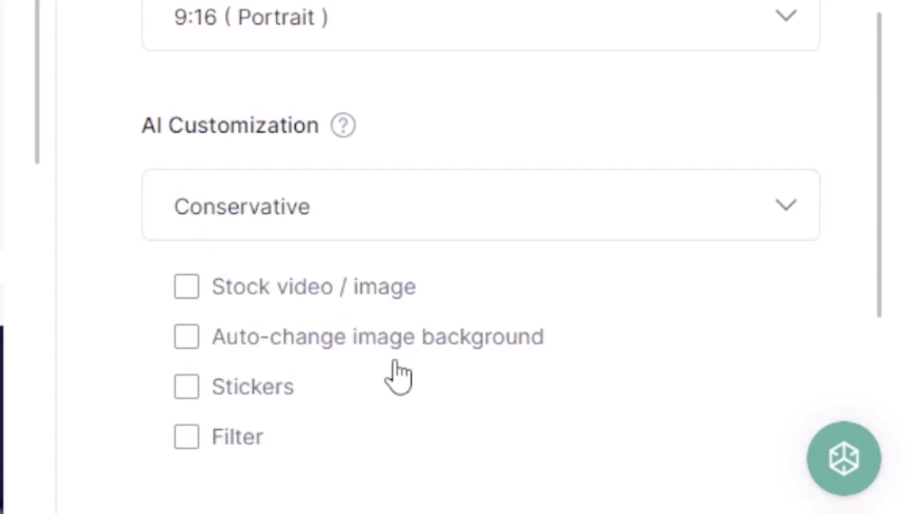
Enable automatic background changes and generate the video in English (United States).
left_click(194, 347)
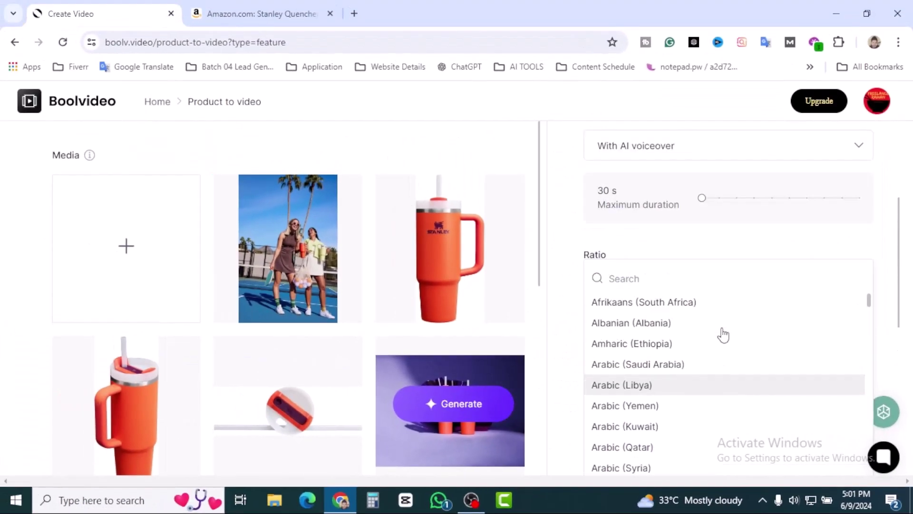
scroll(731, 383, "down", 5)
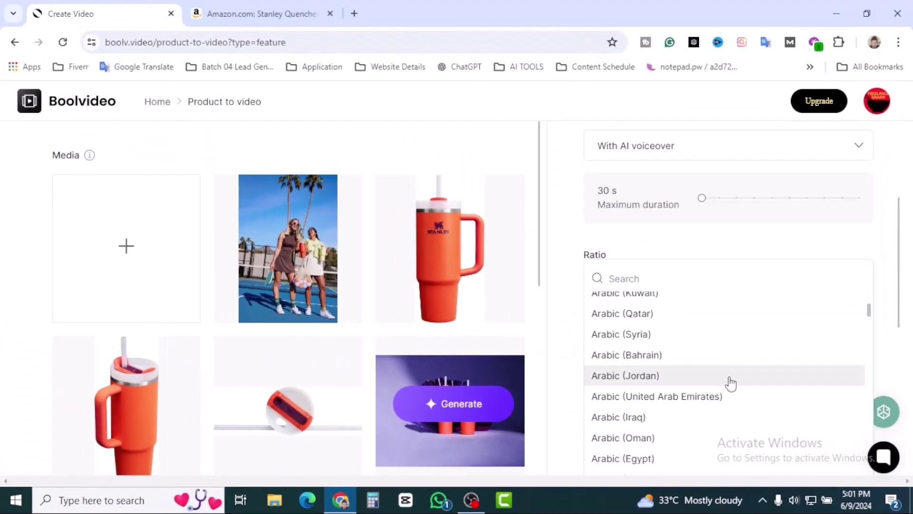
scroll(731, 383, "down", 10)
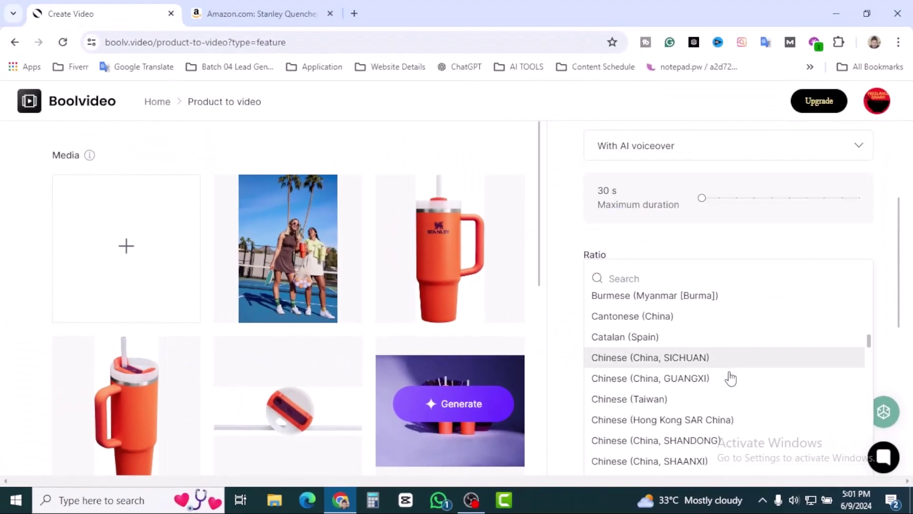
scroll(731, 378, "down", 8)
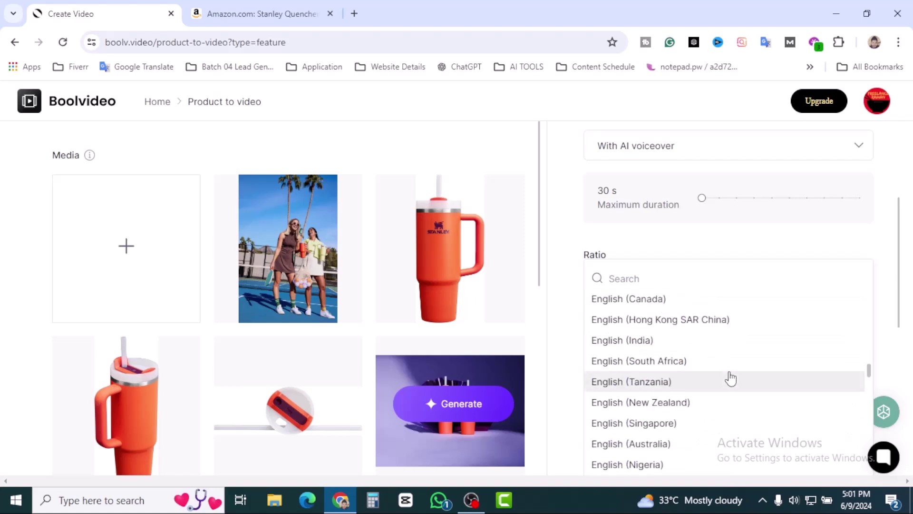
scroll(728, 379, "up", 3)
scroll(514, 454, "down", 4)
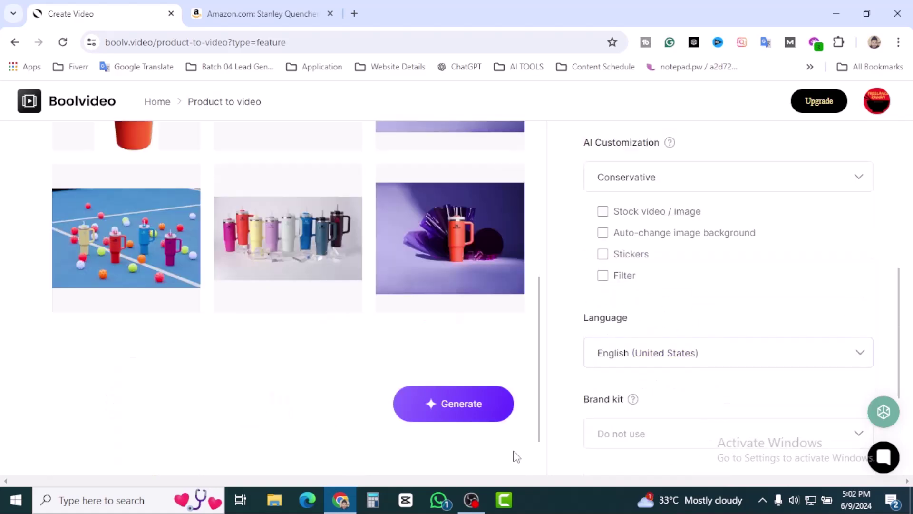
left_click(494, 425)
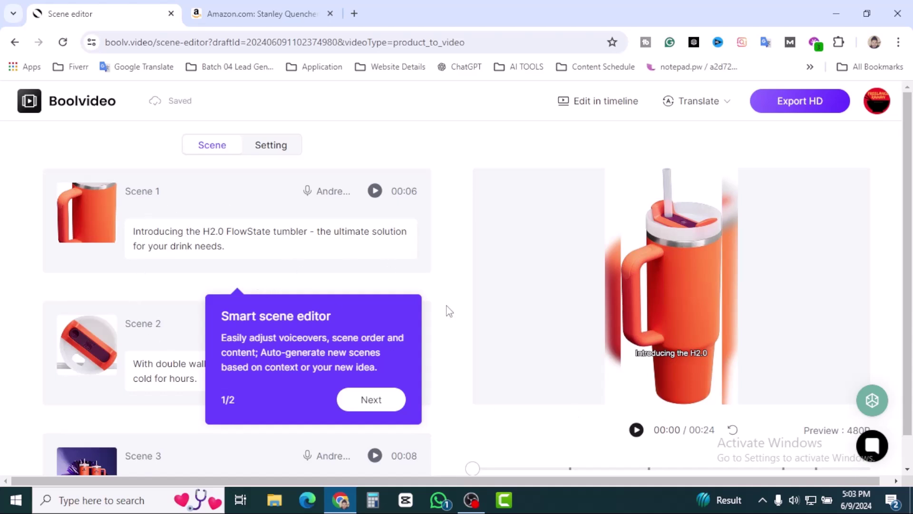
Step through the editor's introduction tips, glancing at the Stanley tumbler product page in between.
left_click(386, 405)
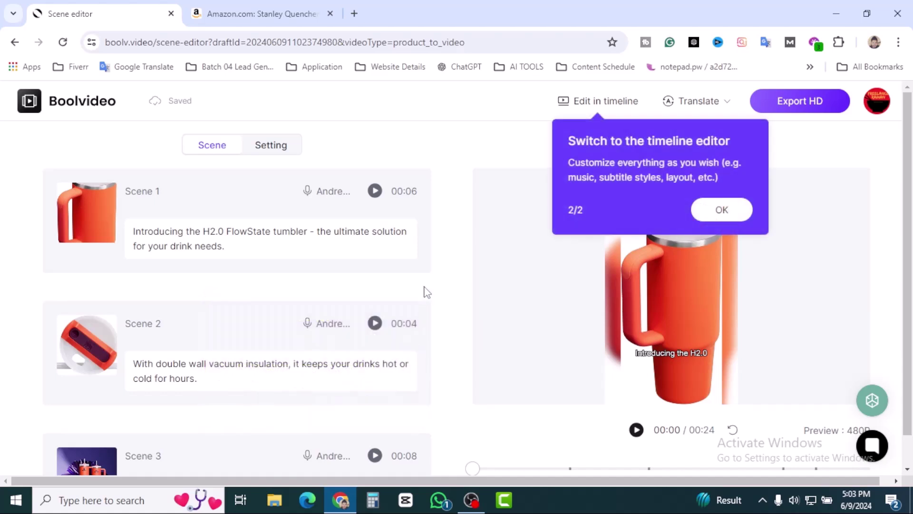
left_click(288, 14)
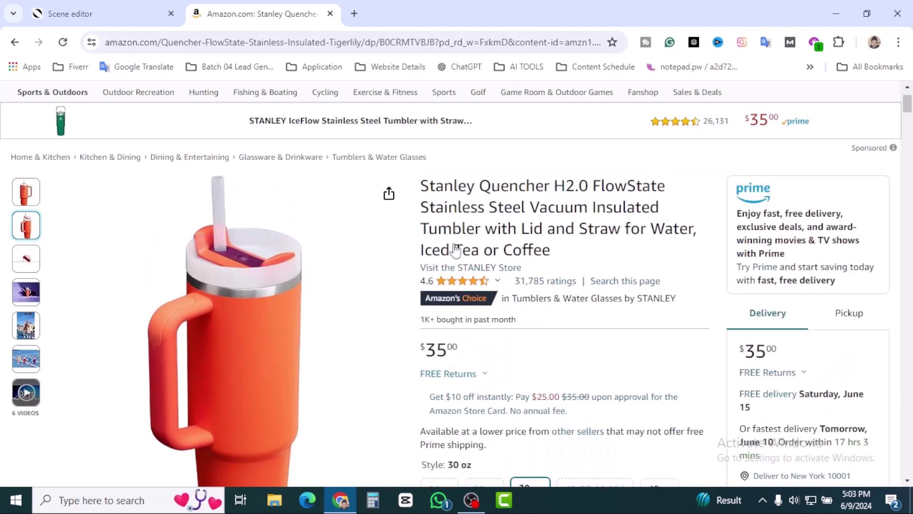
left_click(95, 13)
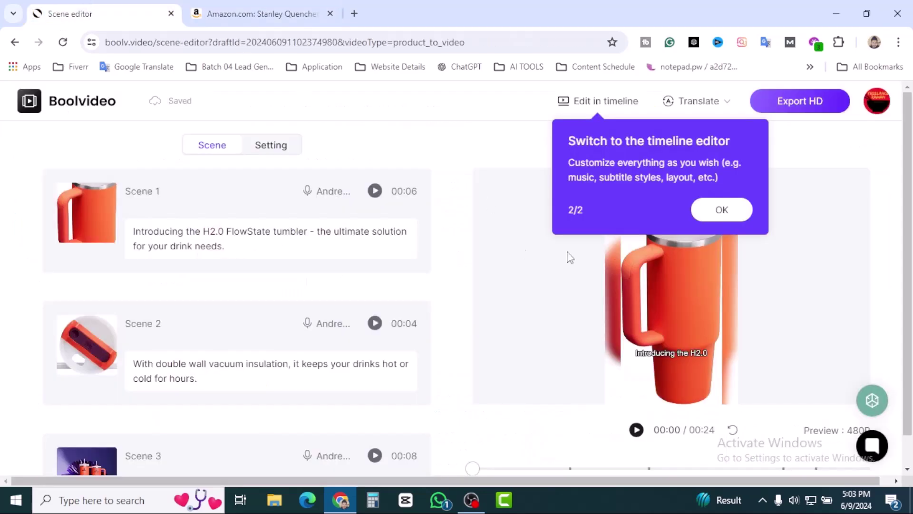
left_click(716, 211)
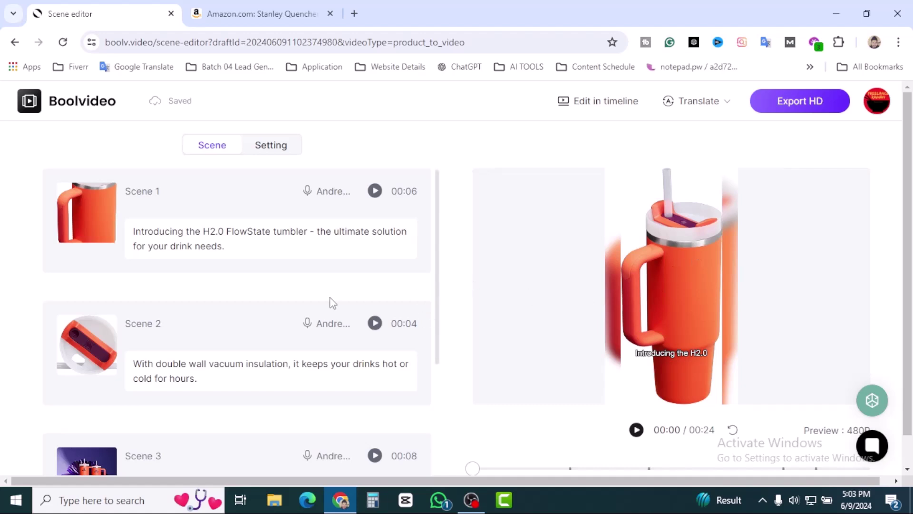
Scroll through the generated scene scripts for the tumbler video.
scroll(270, 345, "down", 4)
scroll(267, 326, "down", 1)
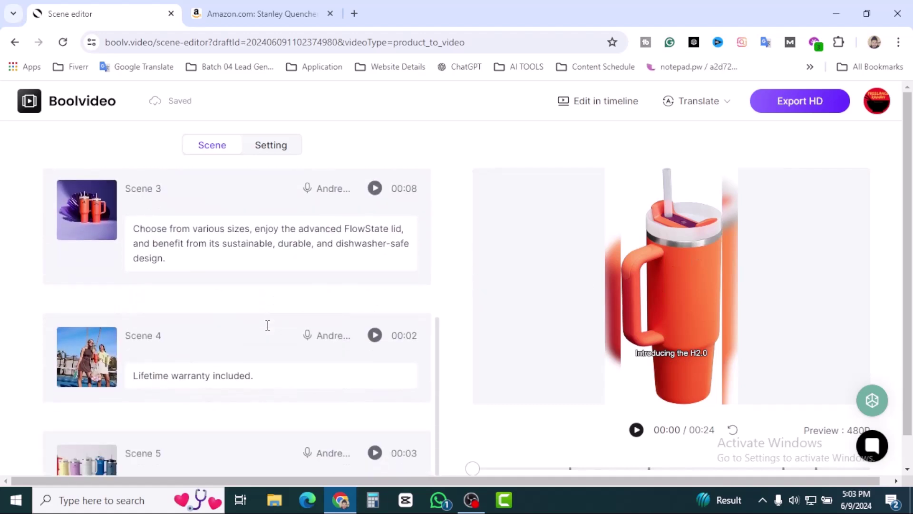
scroll(268, 348, "down", 3)
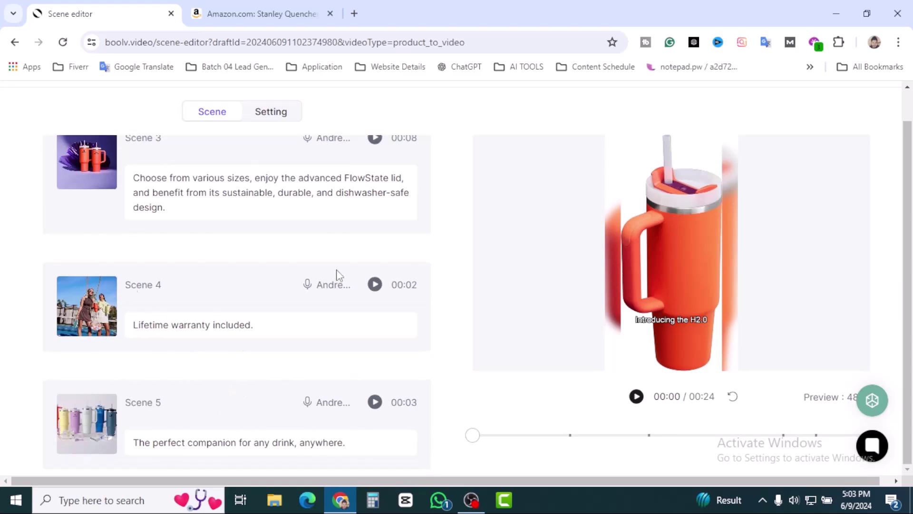
scroll(780, 284, "up", 2)
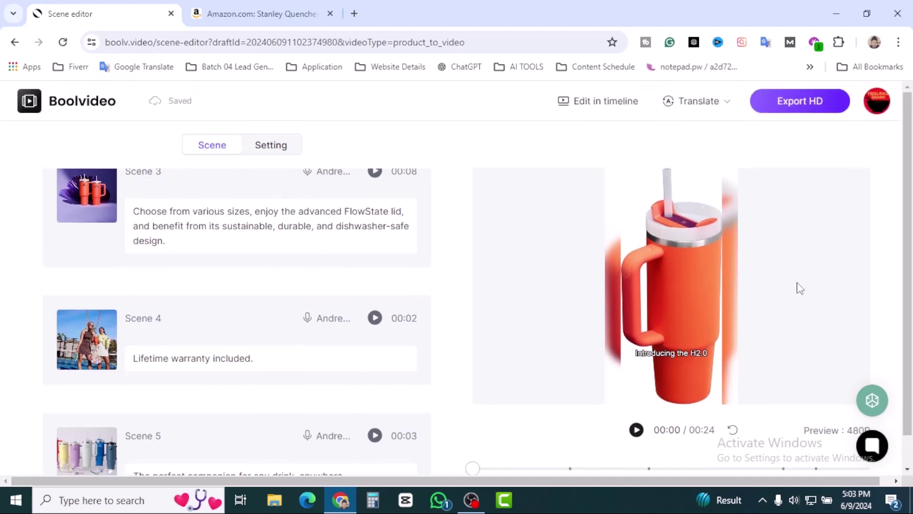
scroll(684, 285, "down", 2)
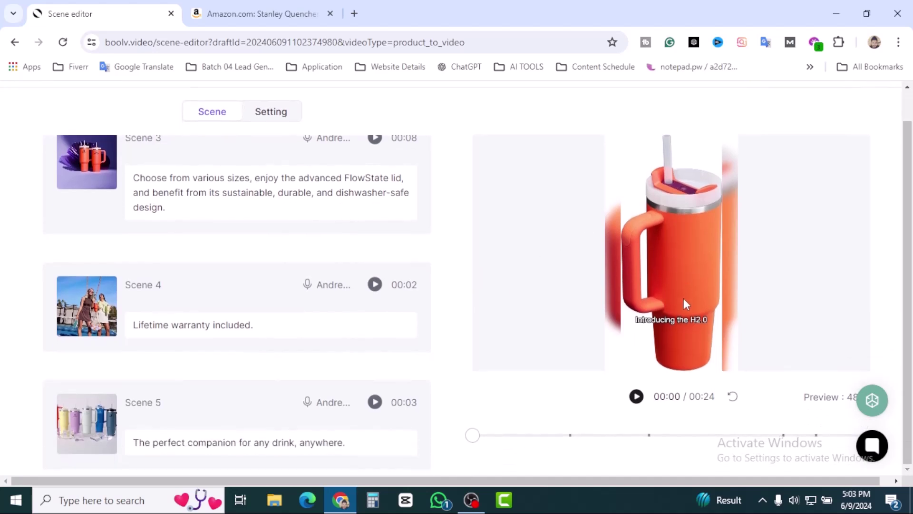
Play the tumbler video preview, pausing once, until it reaches 00:24.
left_click(636, 396)
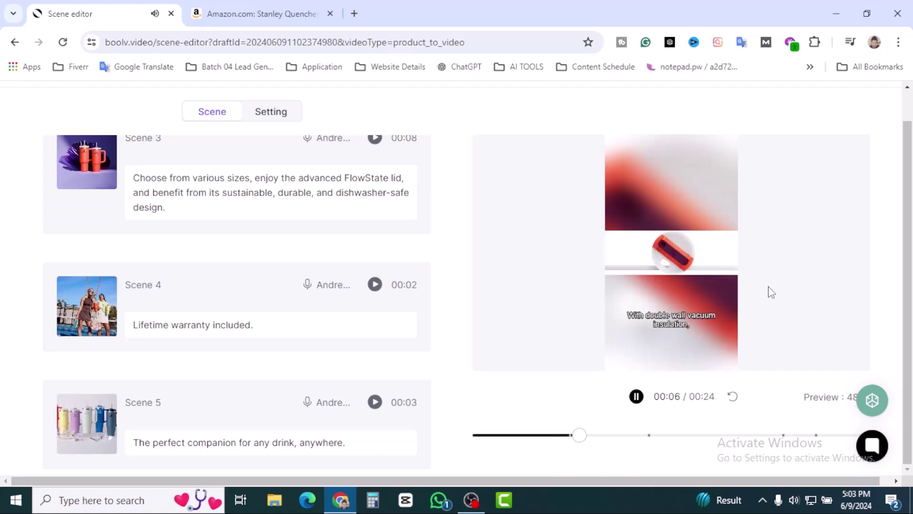
left_click(637, 396)
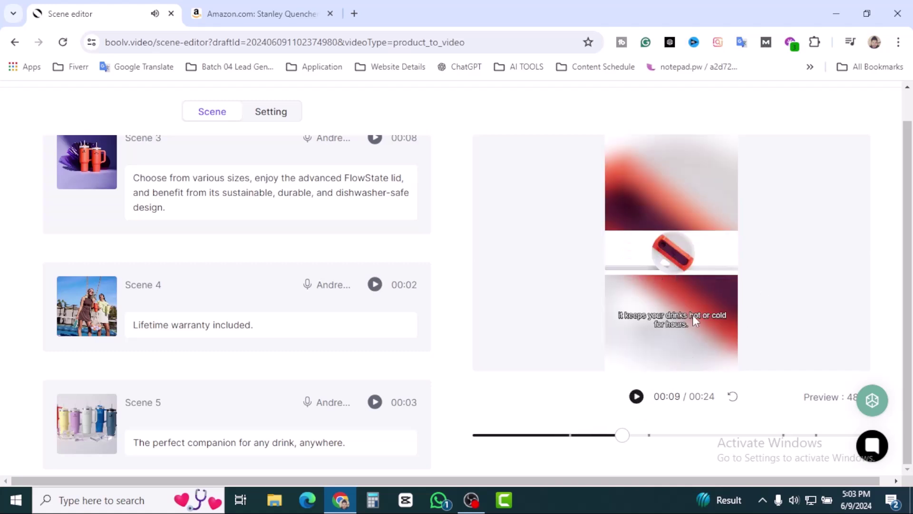
left_click(637, 396)
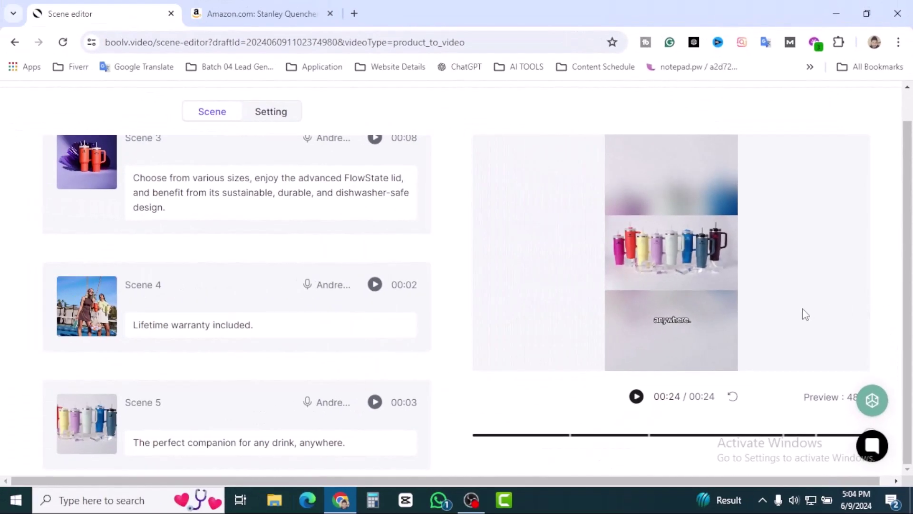
scroll(805, 314, "up", 1)
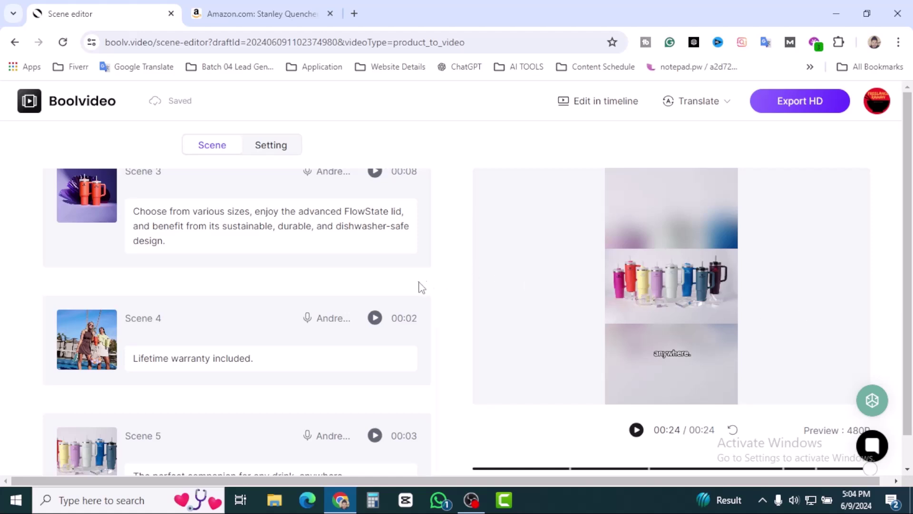
Apply the SHOP NOW caption style for yellow Poppins captions, preview it, and return to the scenes.
left_click(268, 153)
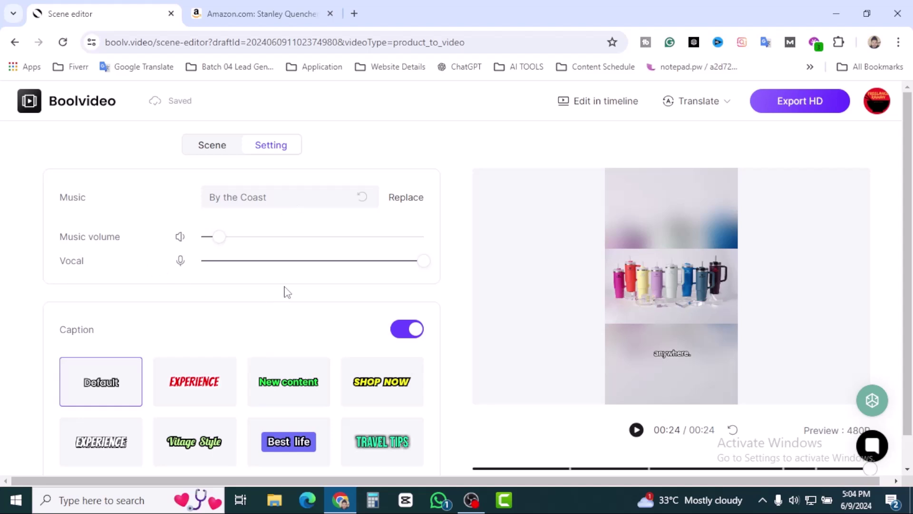
scroll(287, 292, "down", 1)
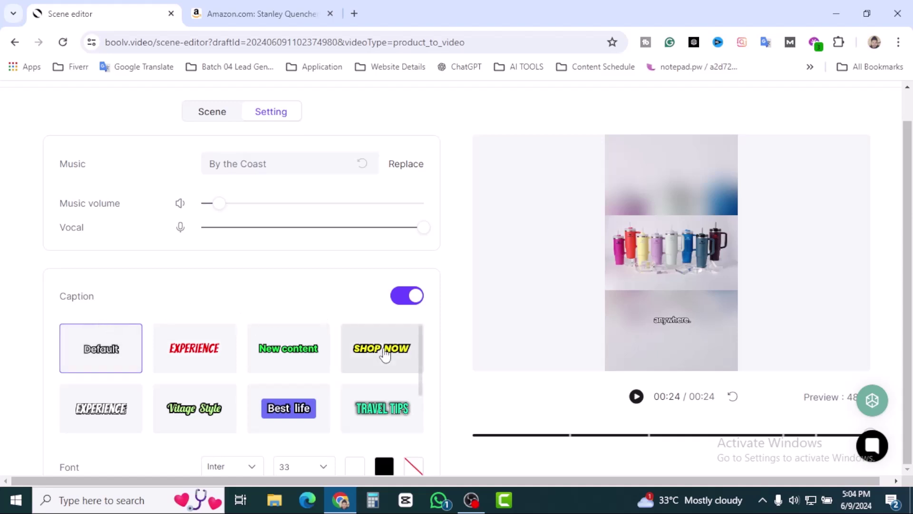
left_click(383, 359)
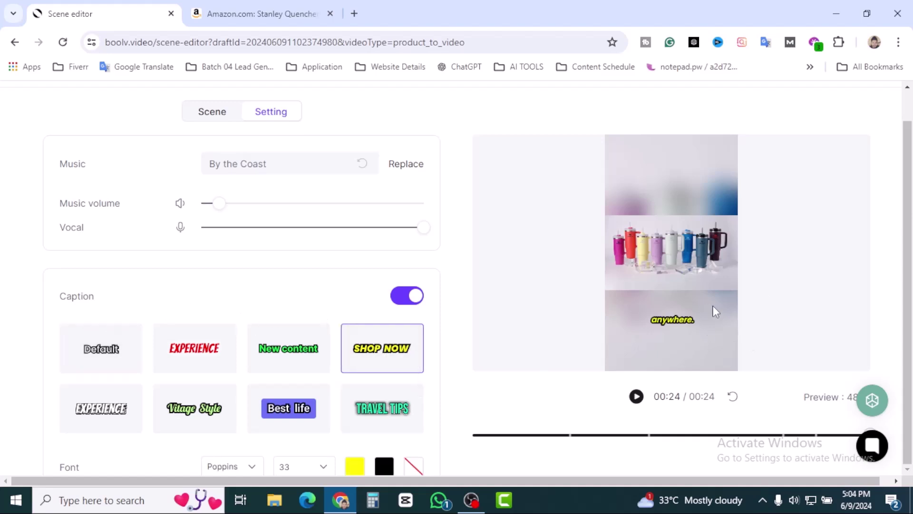
scroll(240, 392, "down", 1)
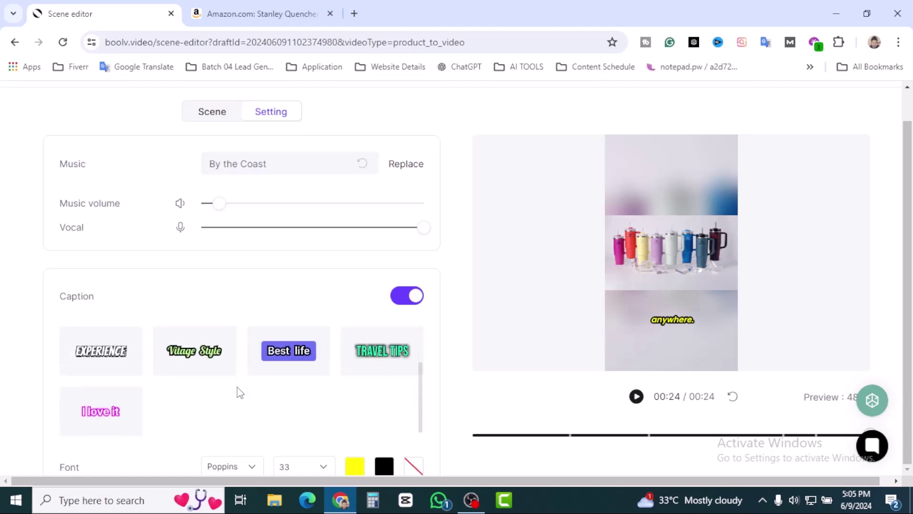
left_click(636, 396)
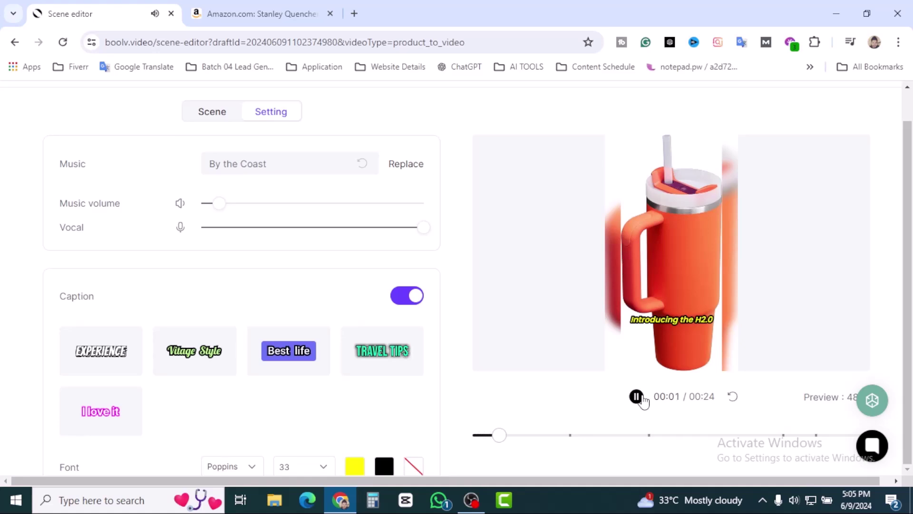
left_click(636, 396)
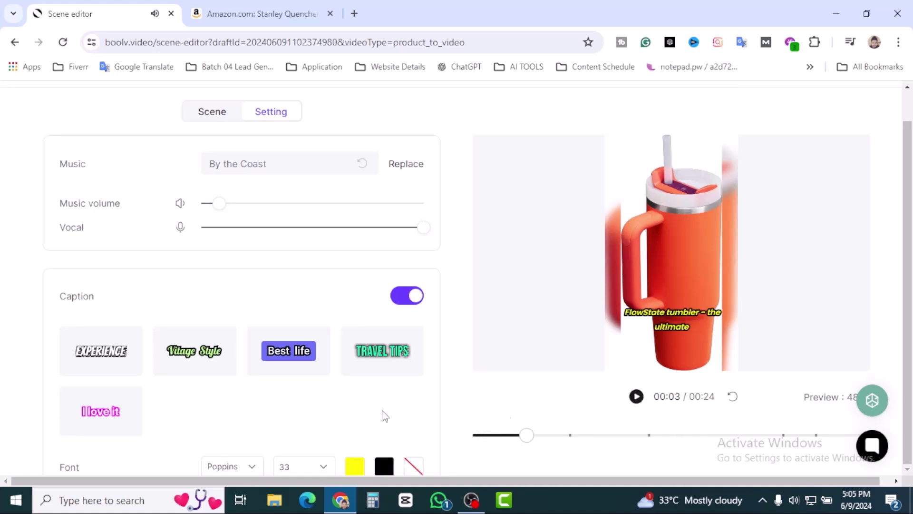
scroll(880, 319, "up", 1)
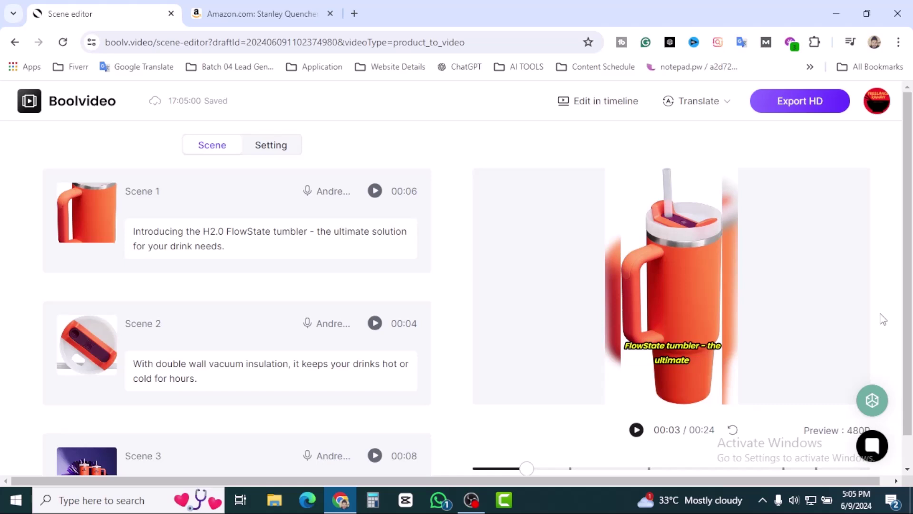
left_click(725, 106)
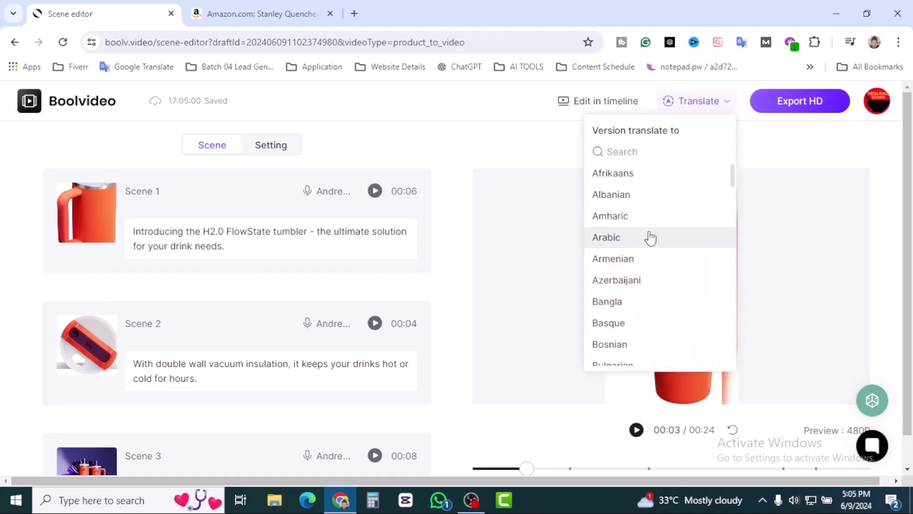
scroll(652, 231, "down", 3)
scroll(659, 282, "down", 8)
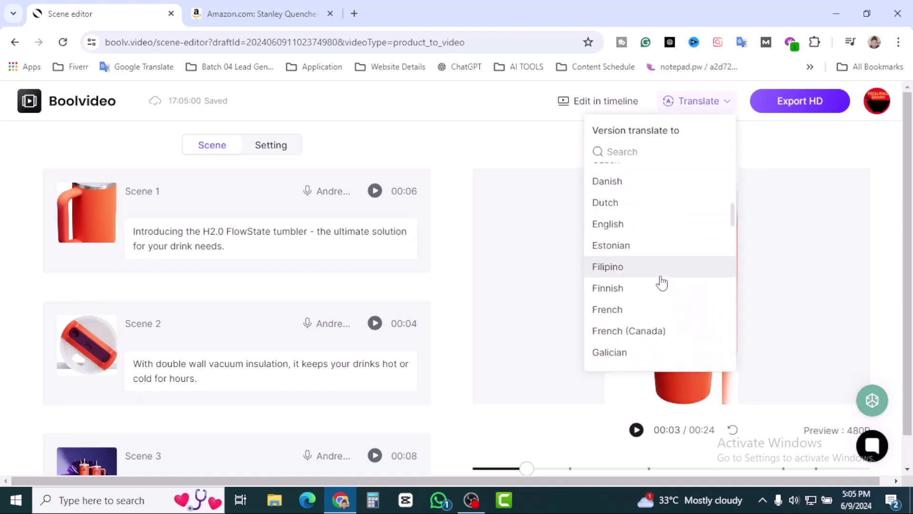
scroll(661, 283, "down", 10)
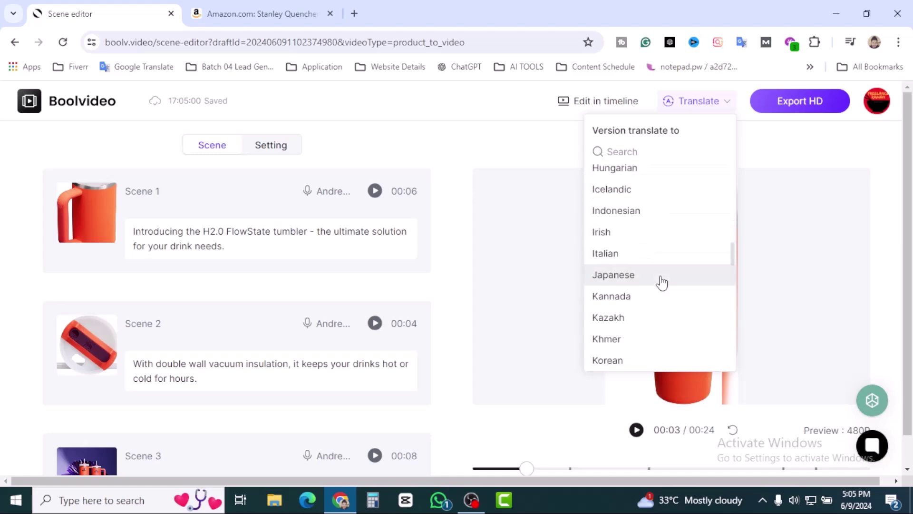
scroll(661, 282, "down", 8)
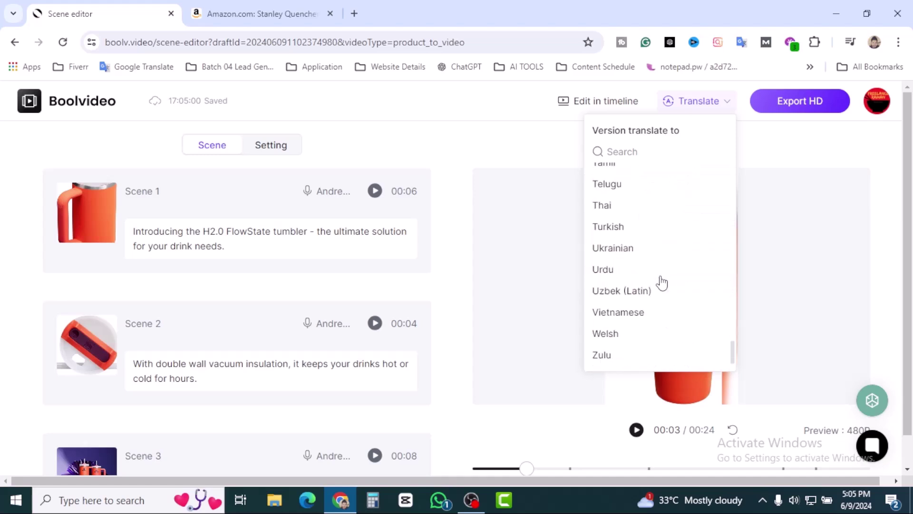
left_click(490, 113)
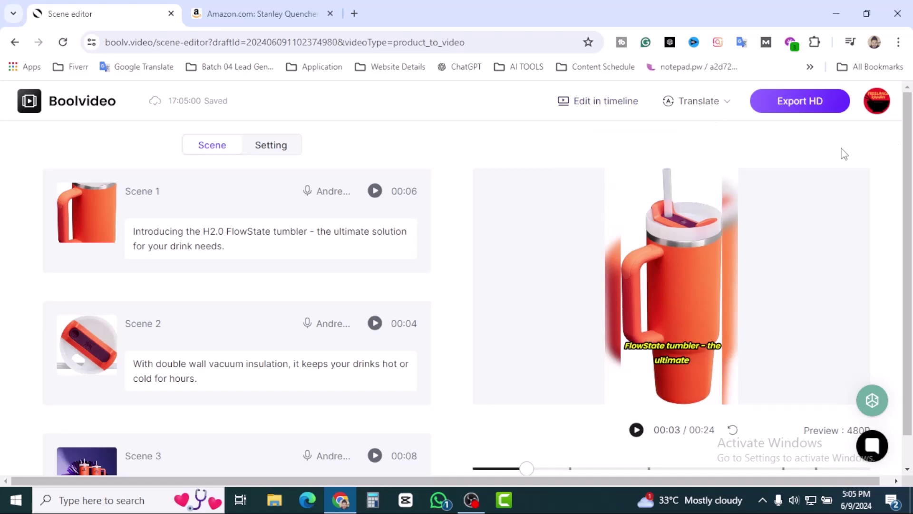
Export the Stanley Quencher H2.0 video in HD at 1080P resolution.
left_click(815, 109)
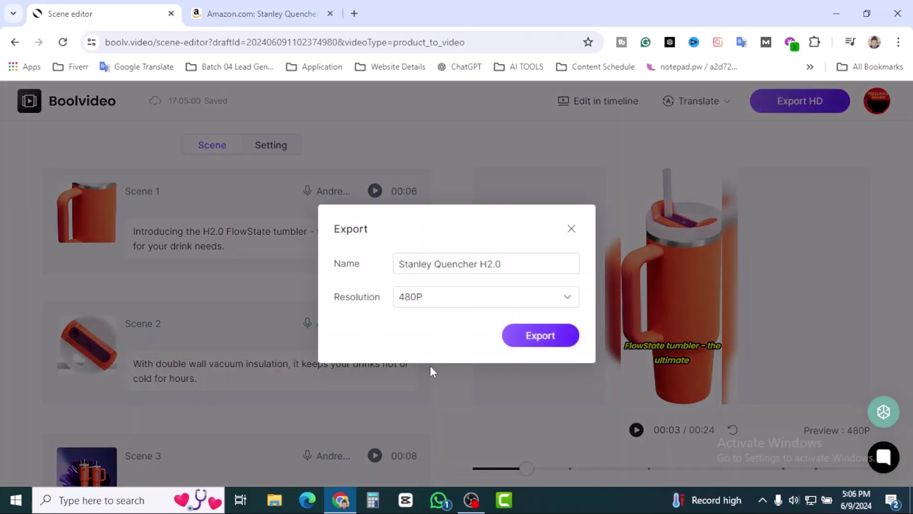
left_click(420, 300)
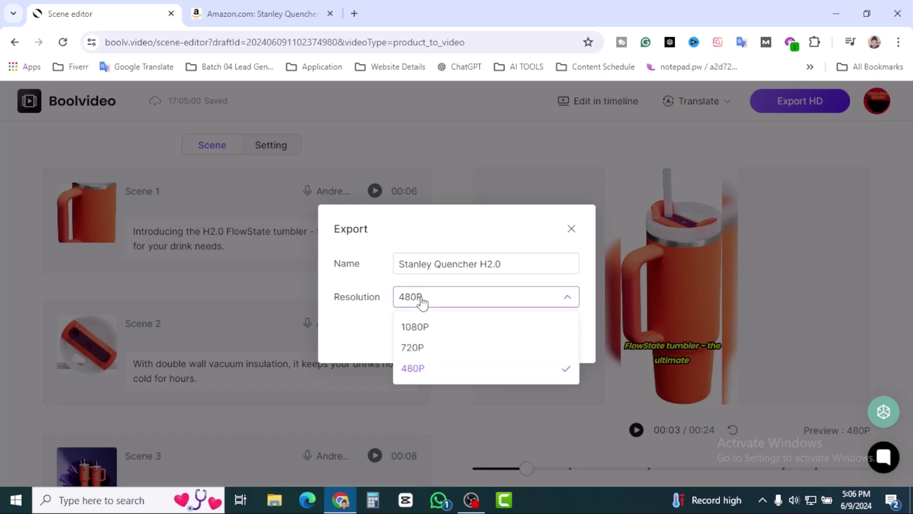
left_click(422, 330)
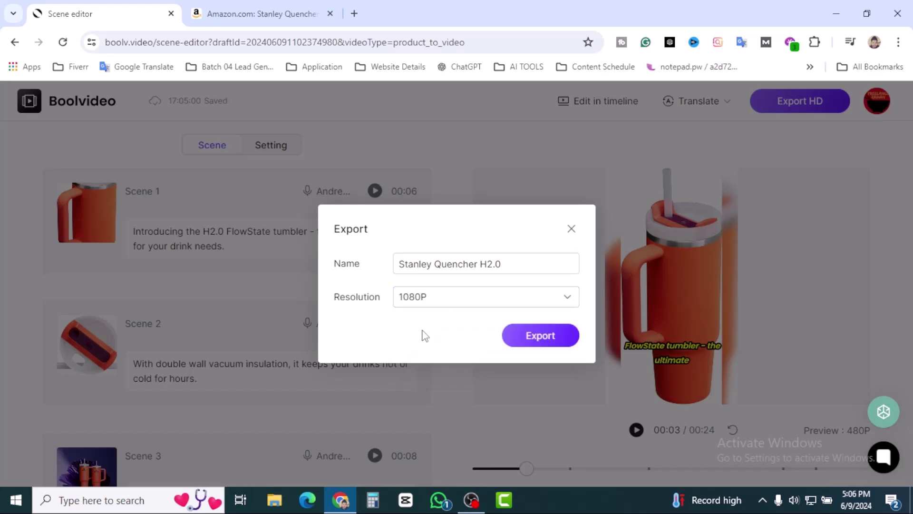